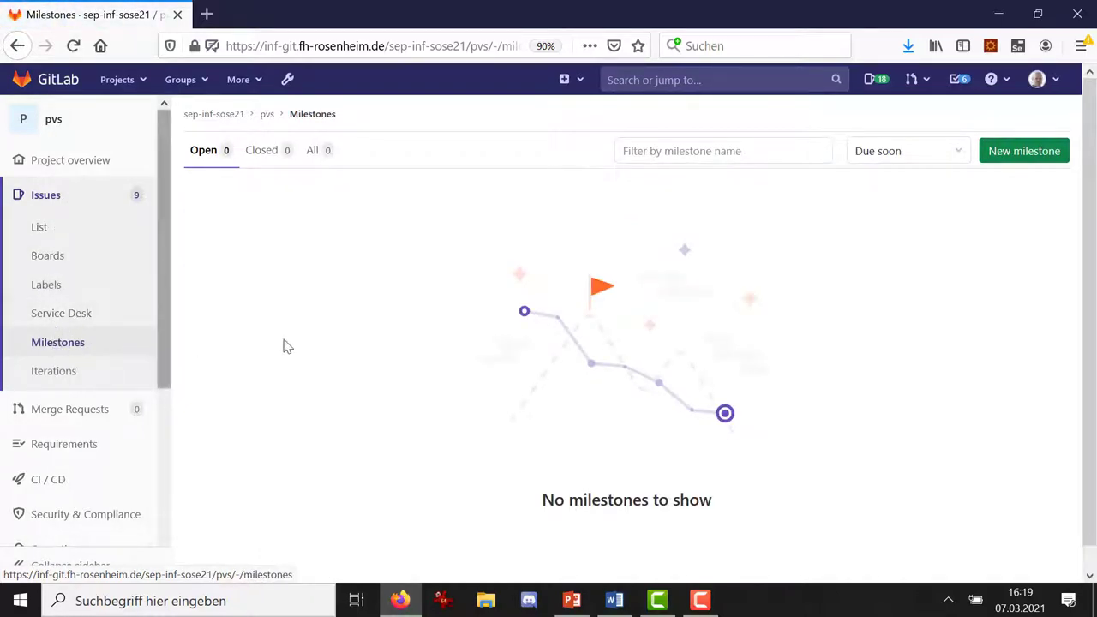
- Start a new milestone titled "Exploration" and schedule it from 2021-03-15 to 2021-04-26
left_click(1015, 158)
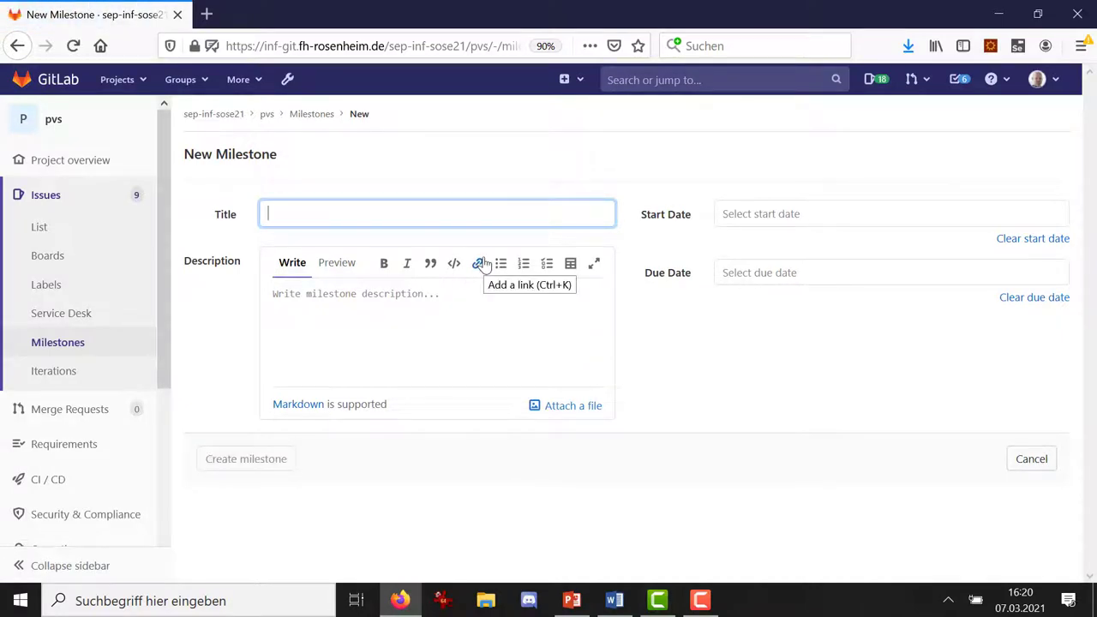
type("E")
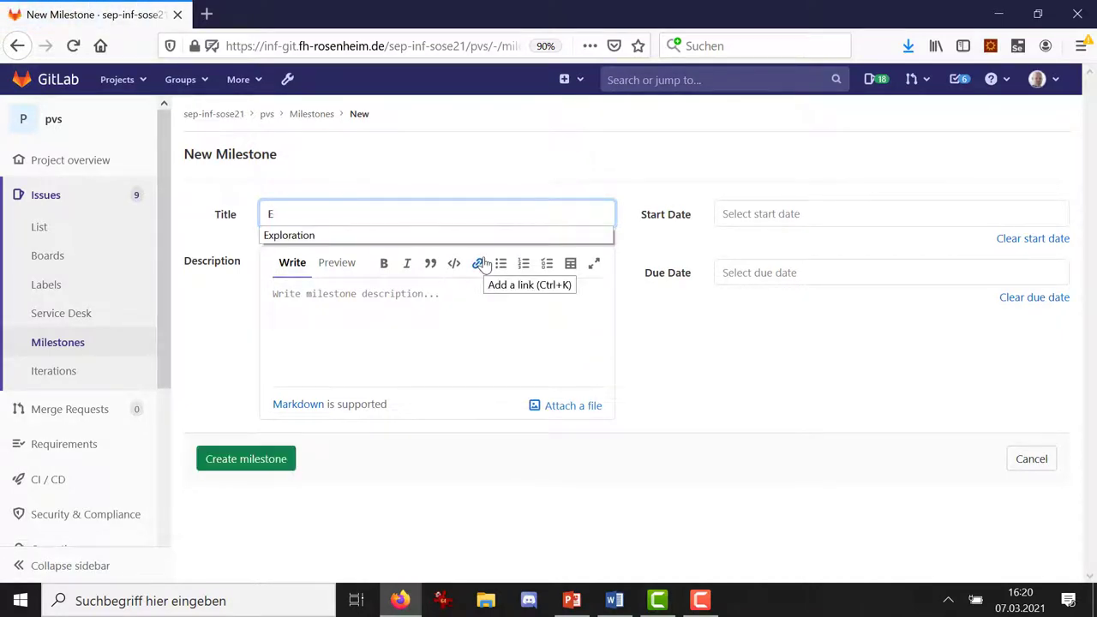
type("xploration")
left_click(759, 213)
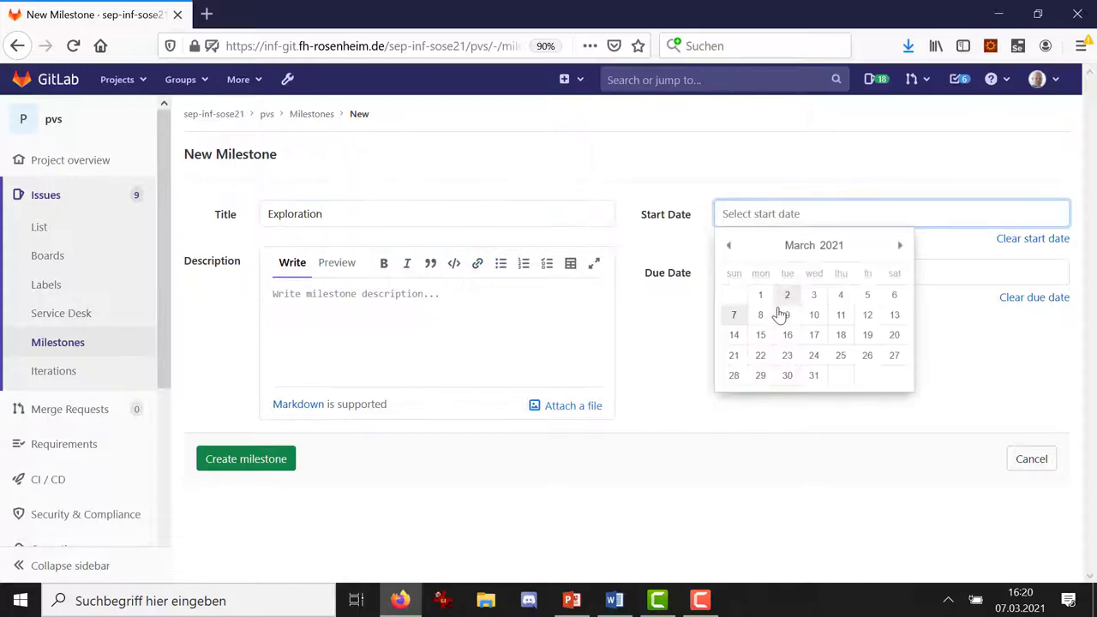
left_click(760, 334)
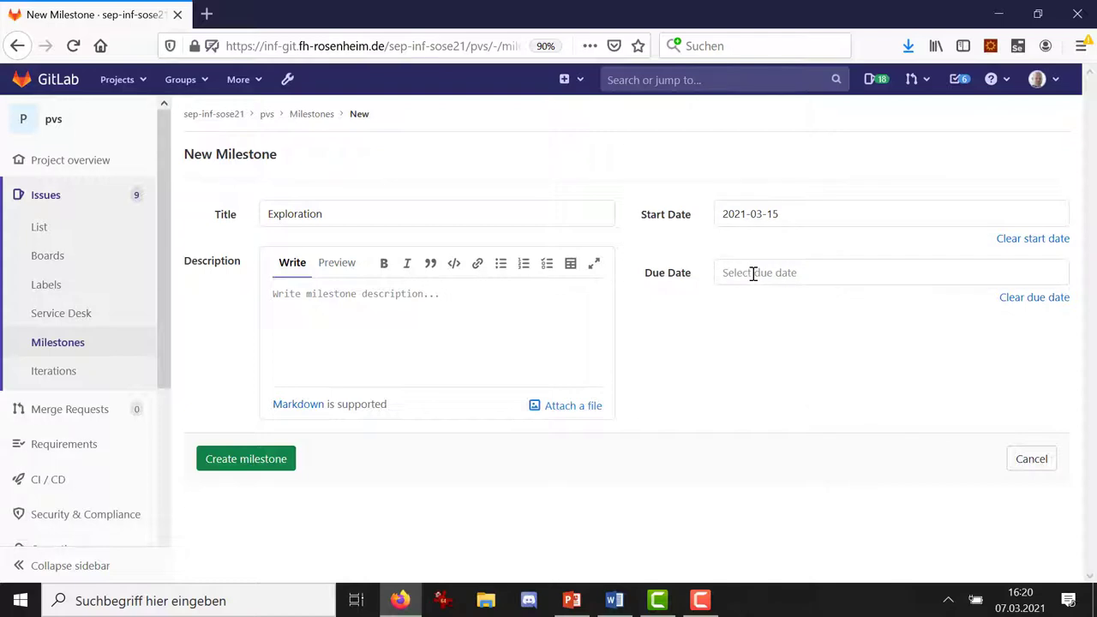
left_click(753, 273)
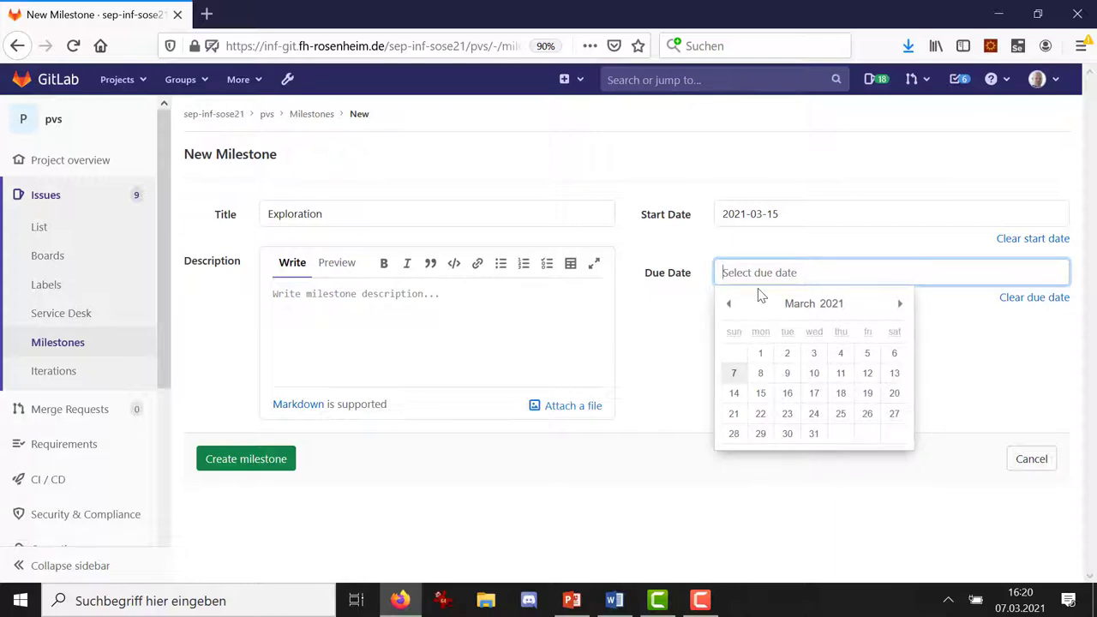
left_click(899, 307)
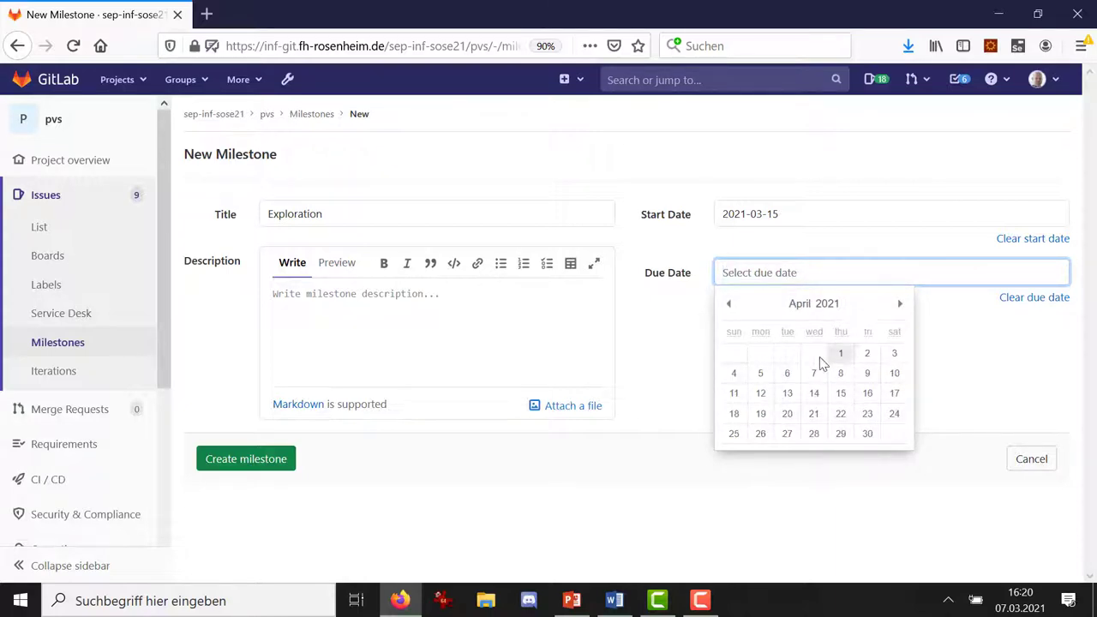
left_click(760, 434)
- Enter the description "Risiken minimieren, Projektscope festlegen, Projekt organisieren." and create the Exploration milestone
left_click(439, 333)
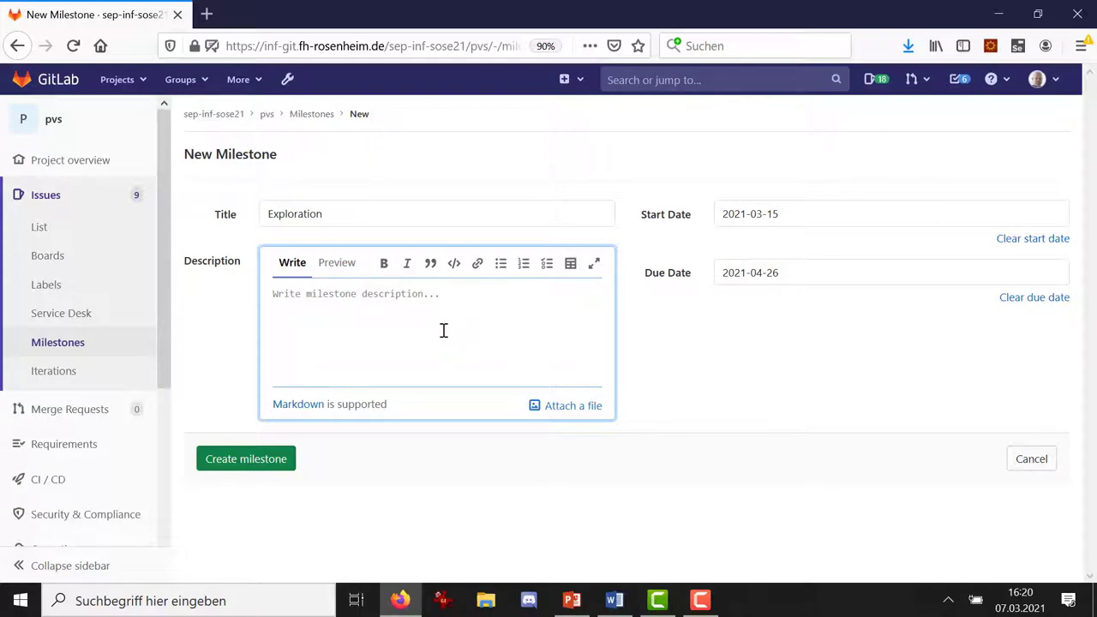
type("Risiken m")
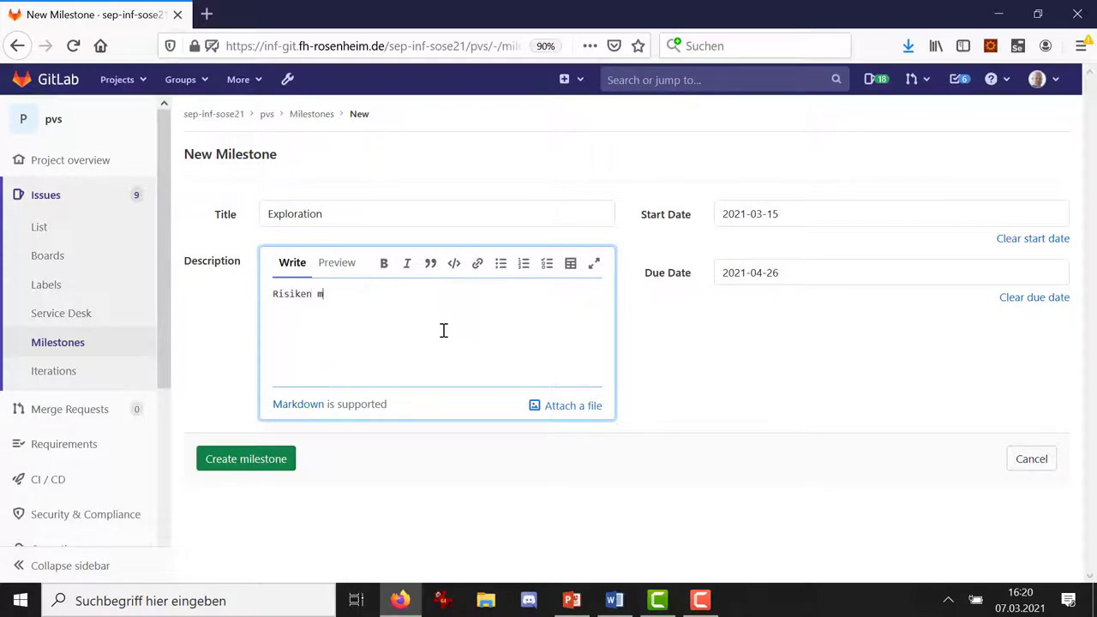
type("inimieren")
type(", Projekt")
type("scope fe")
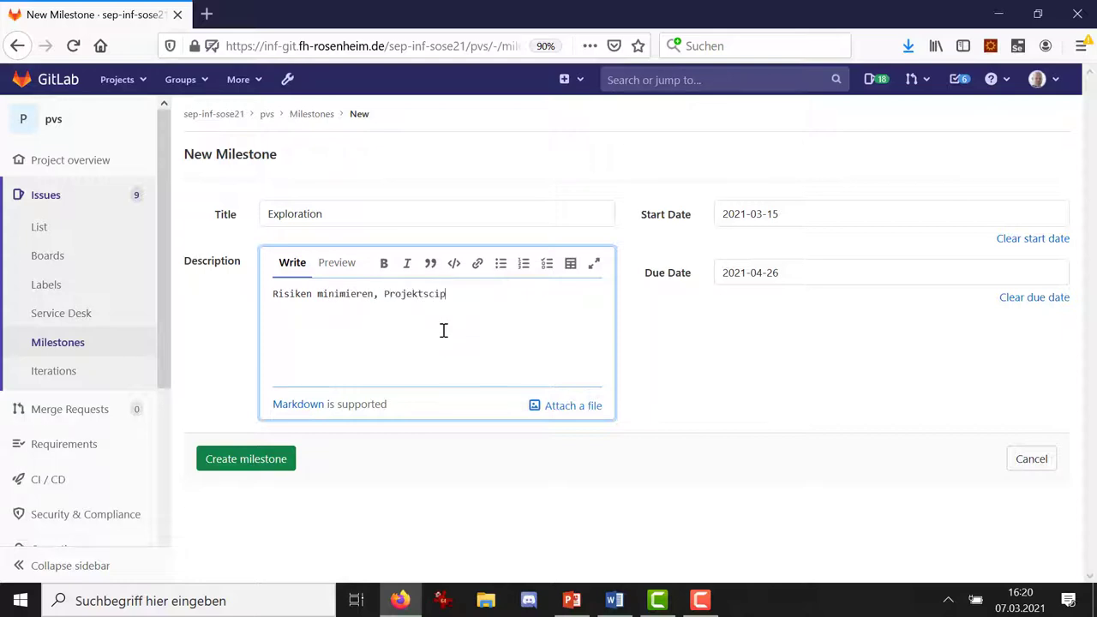
type("stlegen, Projekt")
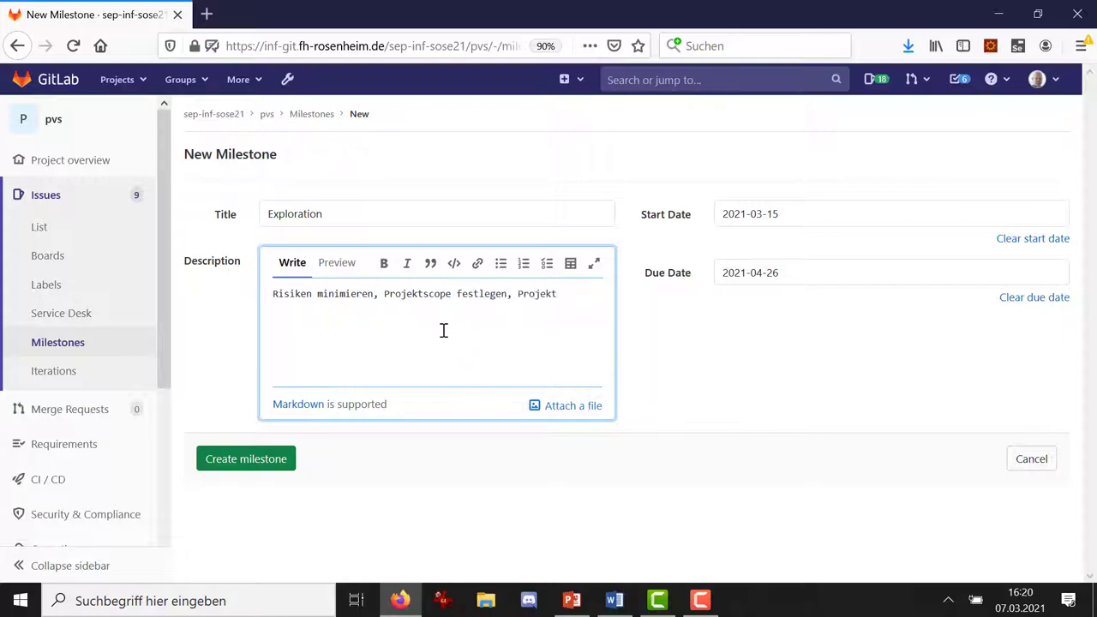
type(" organisieren.")
left_click(267, 465)
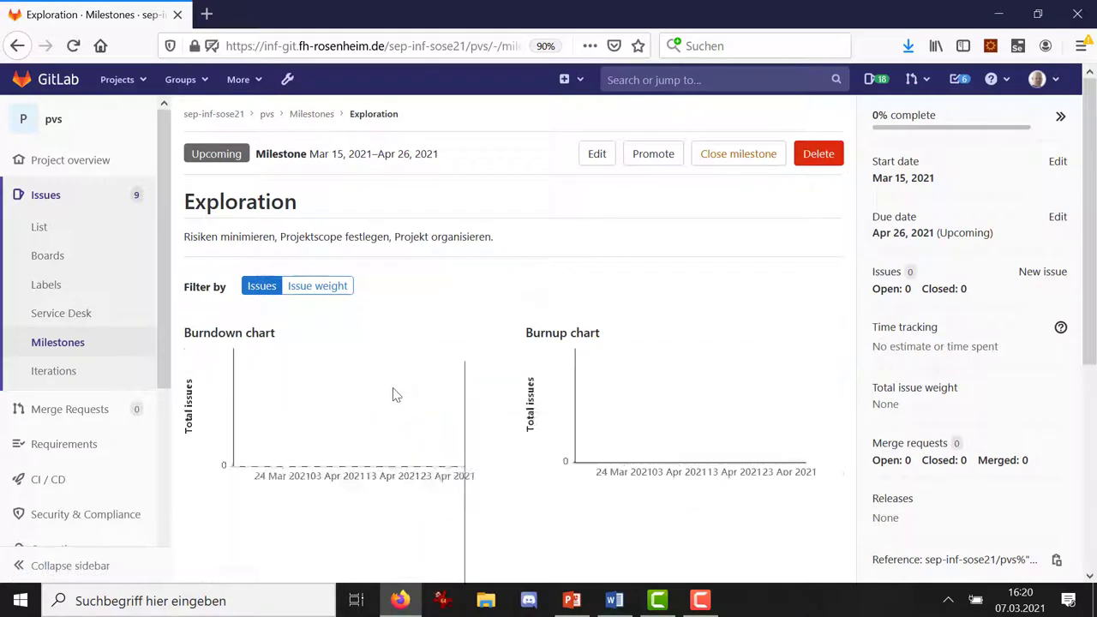
scroll(377, 382, "down", 3)
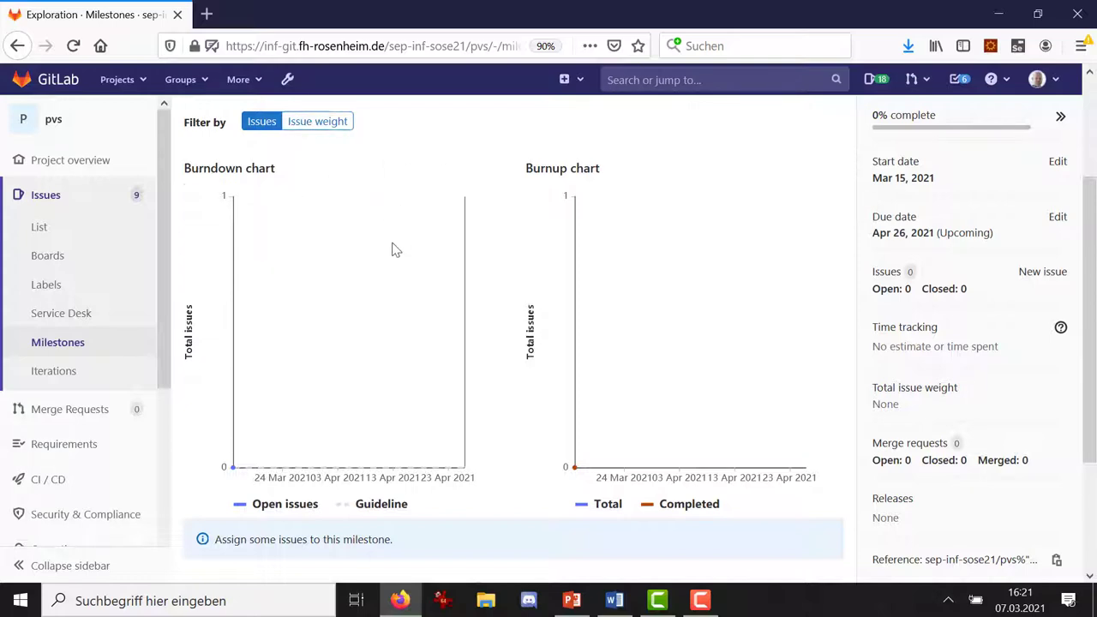
scroll(390, 360, "down", 2)
scroll(416, 368, "up", 3)
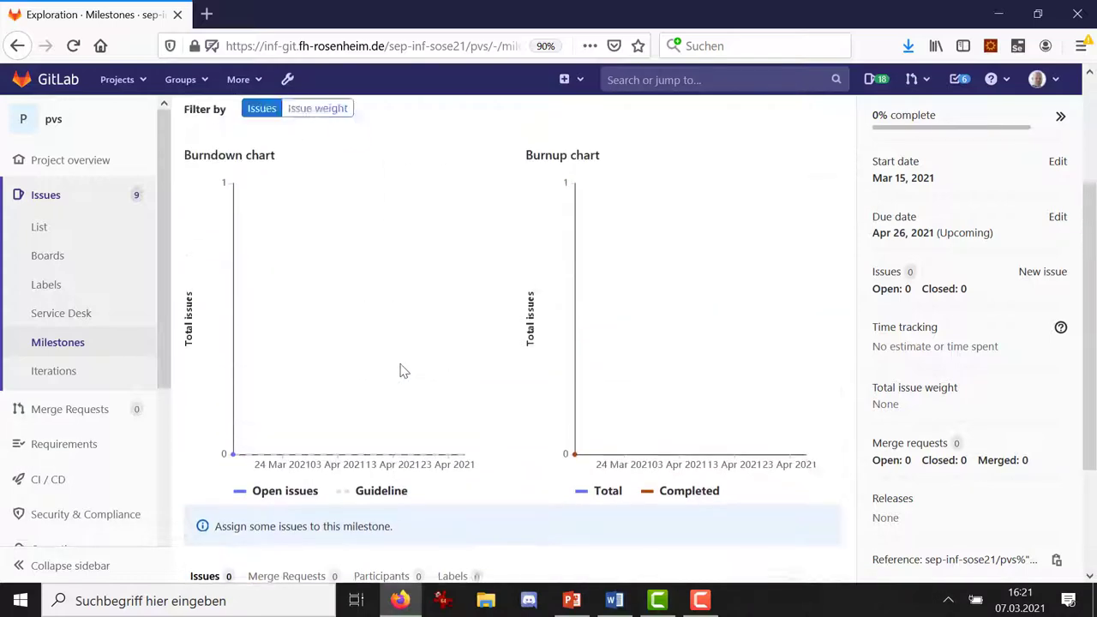
scroll(401, 370, "up", 1)
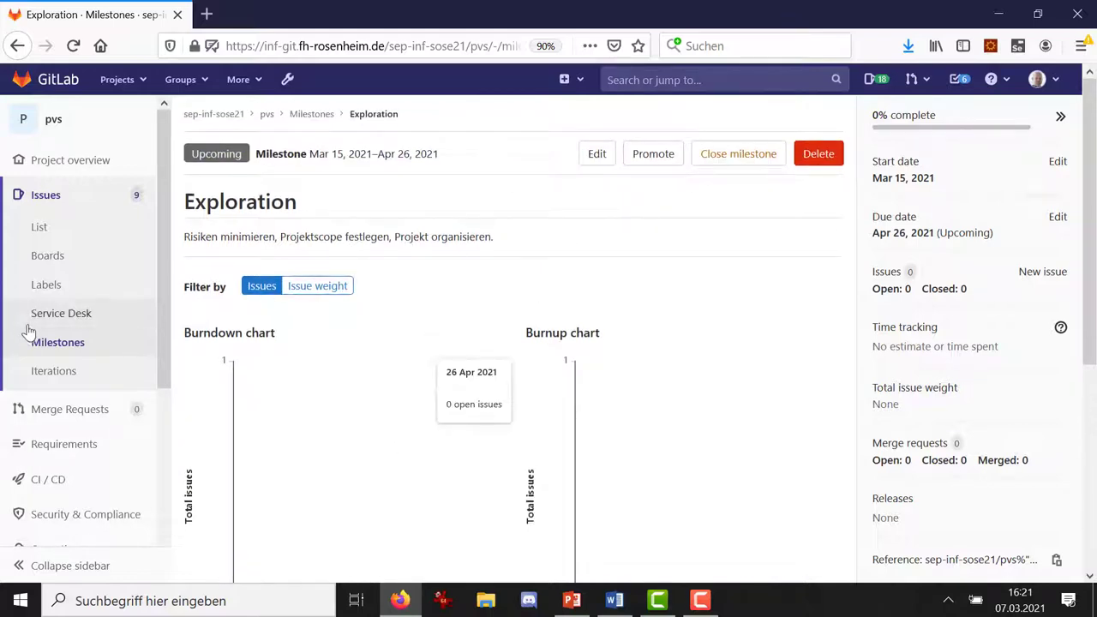
- Start another milestone in the pvs project titled "Wachstum" with the start date 2021-04-27
left_click(47, 342)
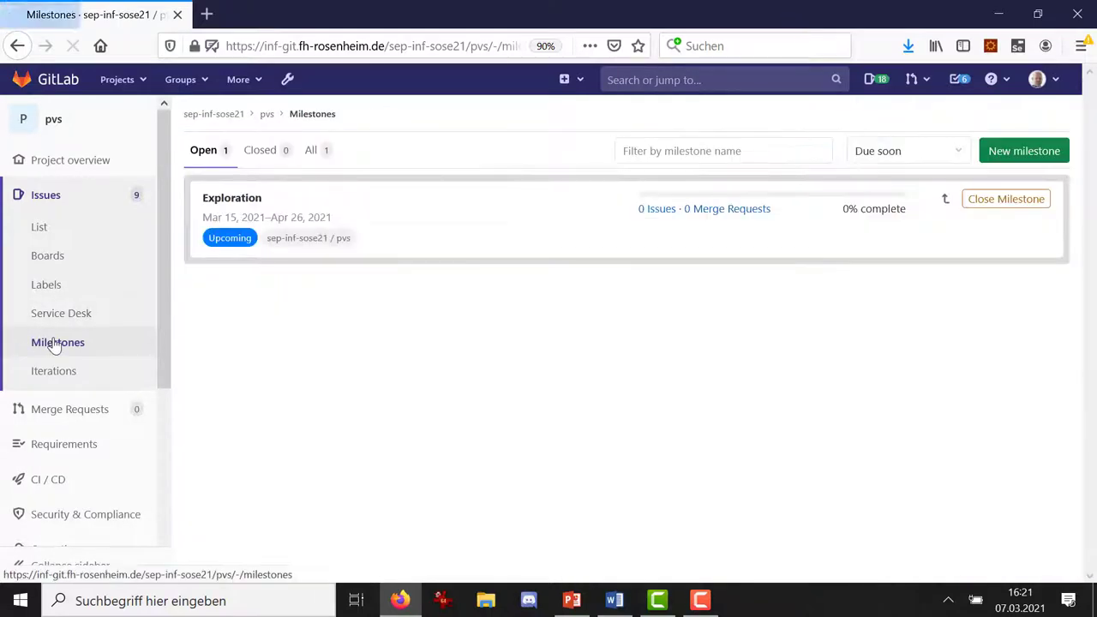
left_click(1018, 152)
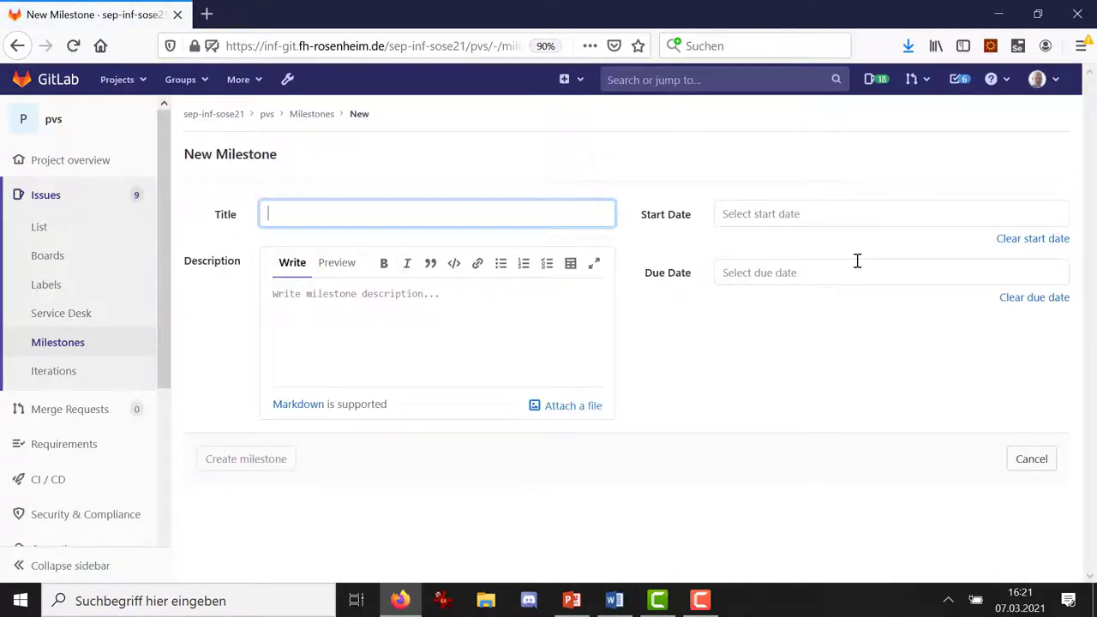
type("W")
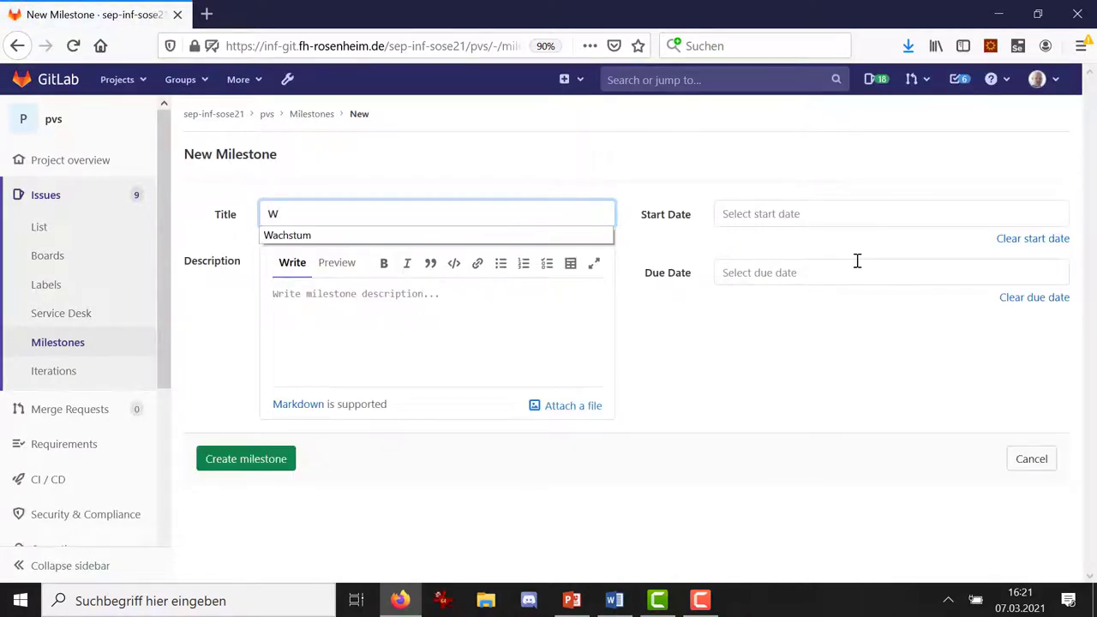
type("achstum")
left_click(829, 208)
left_click(900, 246)
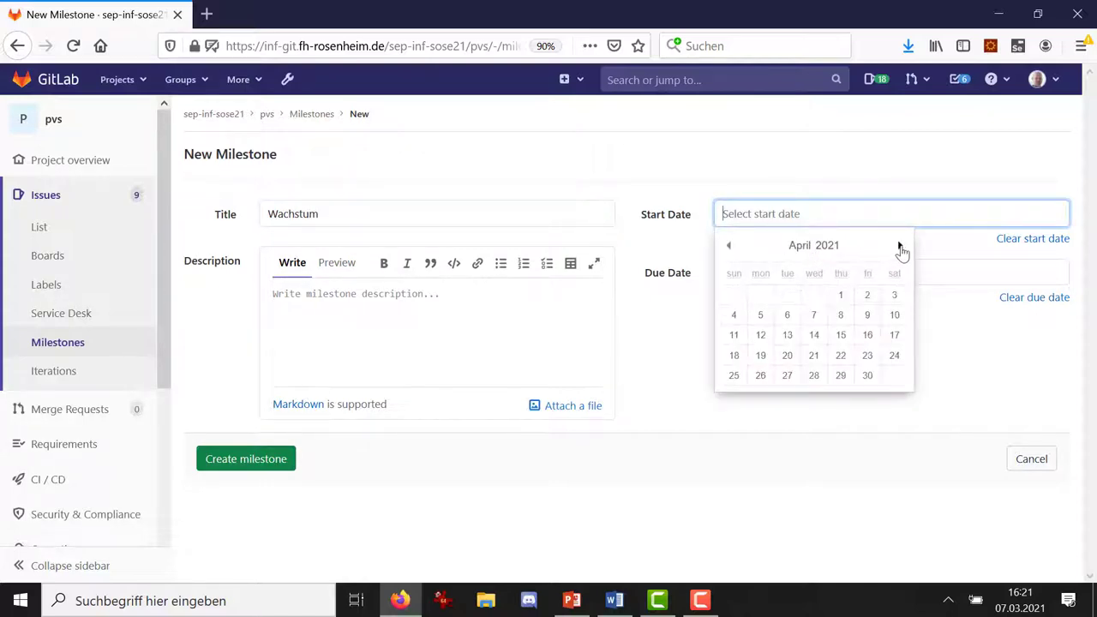
left_click(782, 377)
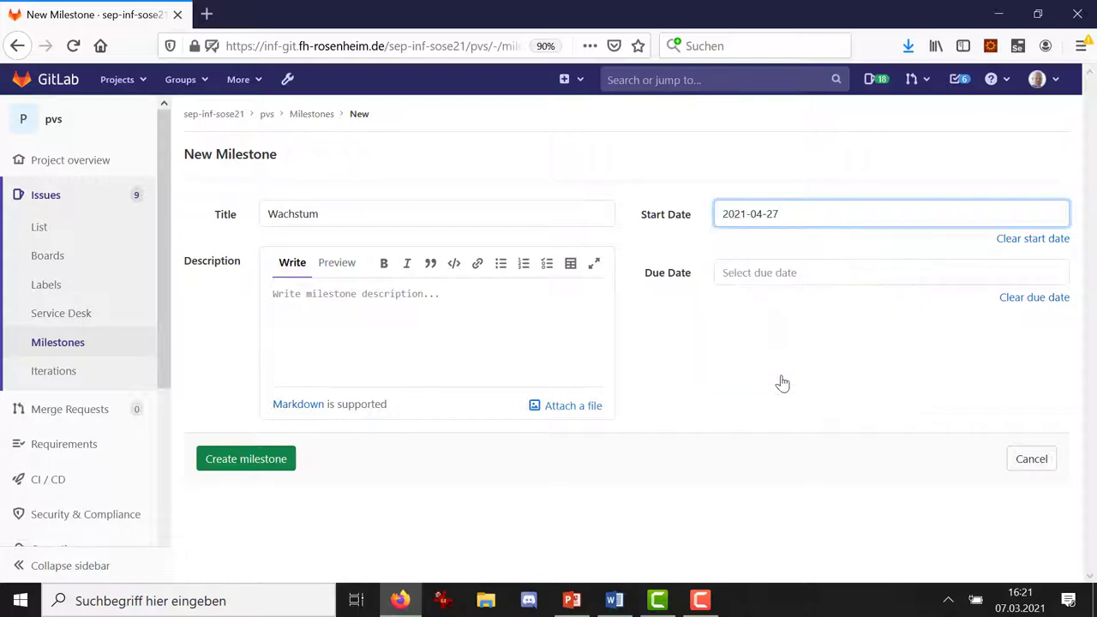
- Set the due date of the Wachstum milestone to 2021-06-07
left_click(754, 279)
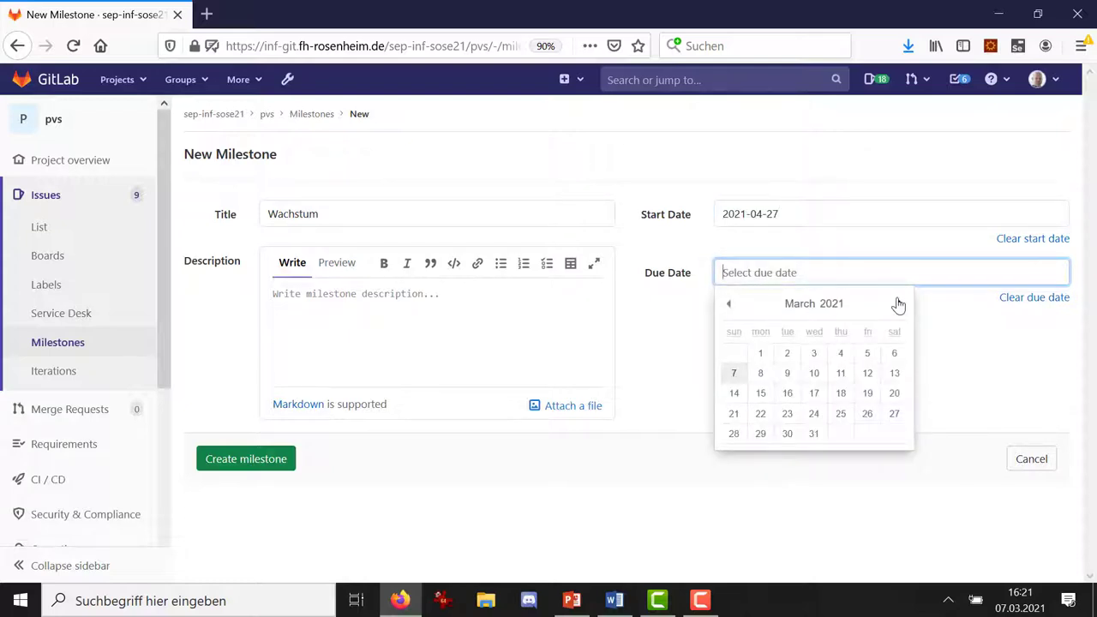
left_click(899, 305)
left_click(900, 305)
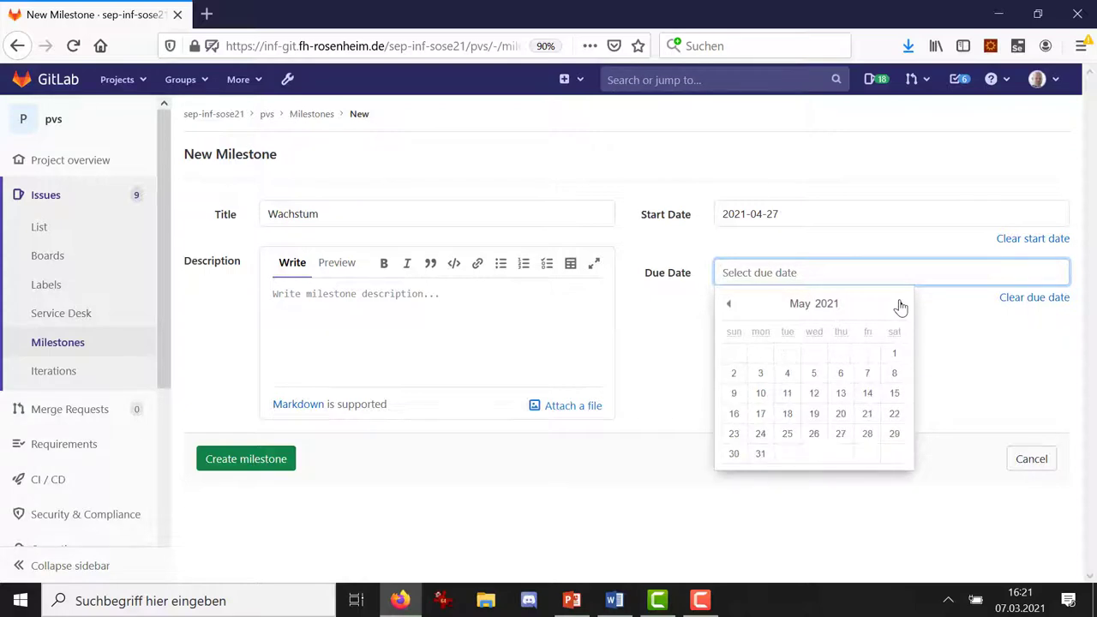
left_click(900, 305)
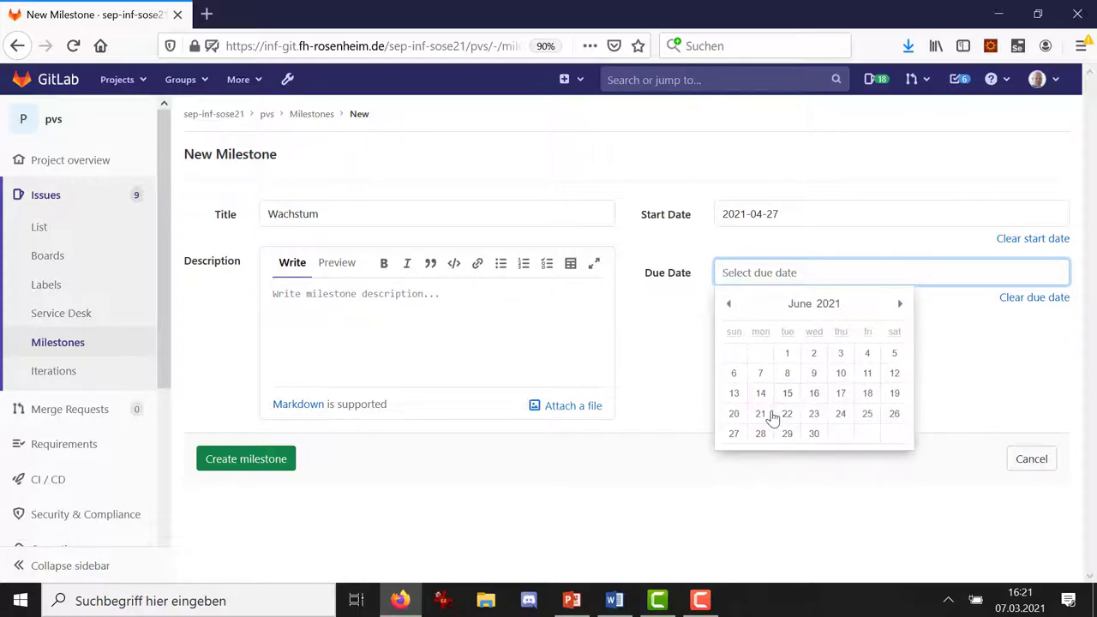
left_click(760, 374)
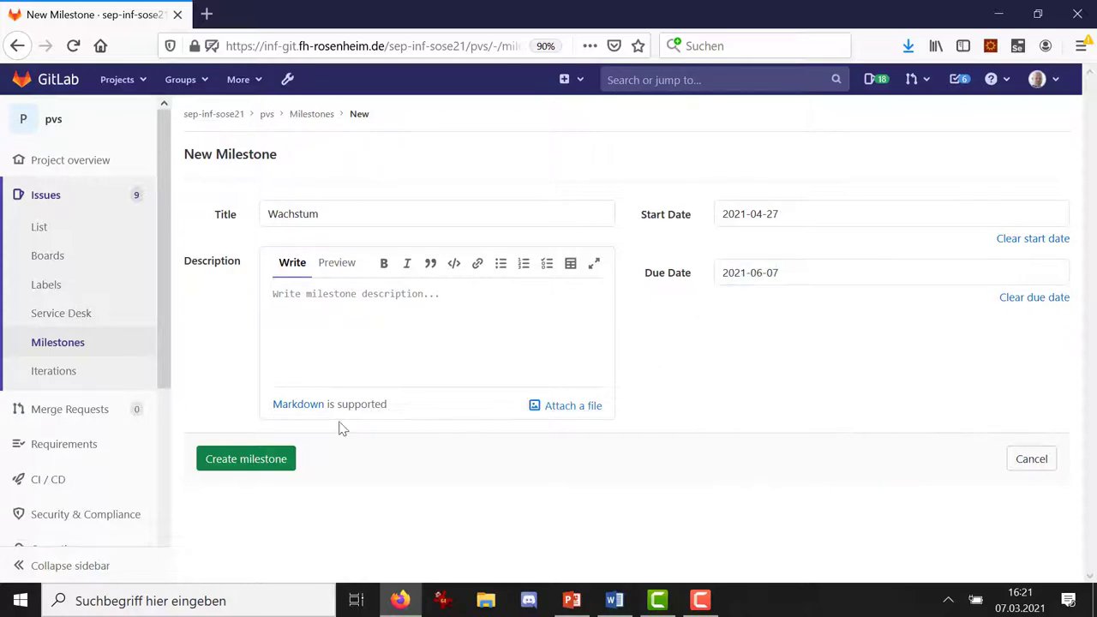
- Enter the description "System wächst und User Storys werden implementiert." and create the Wachstum milestone
left_click(352, 302)
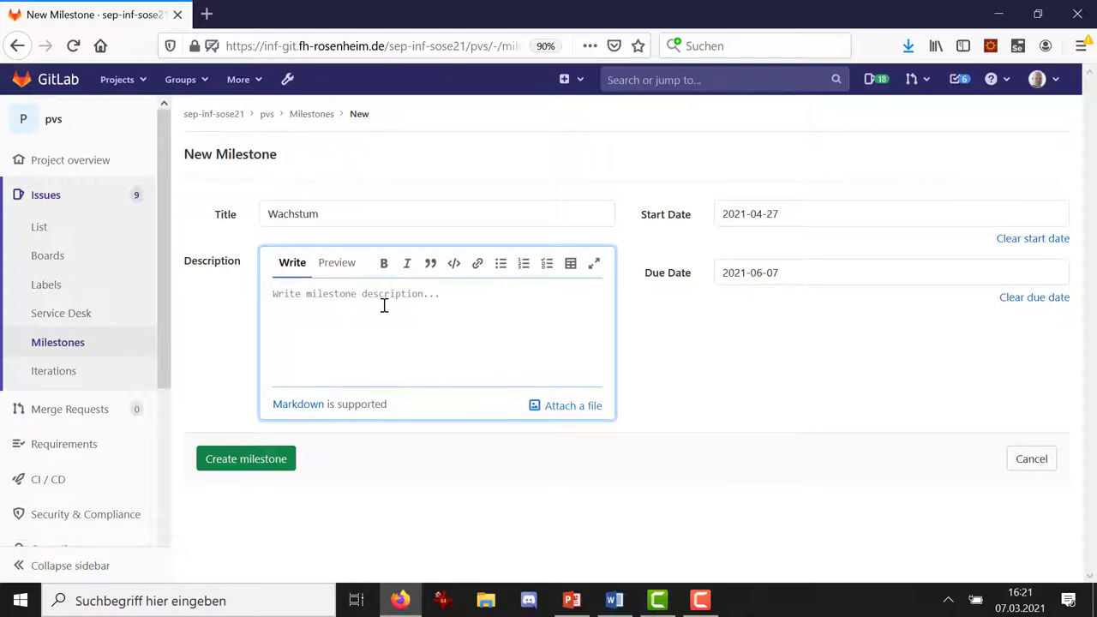
type("System wächst und U")
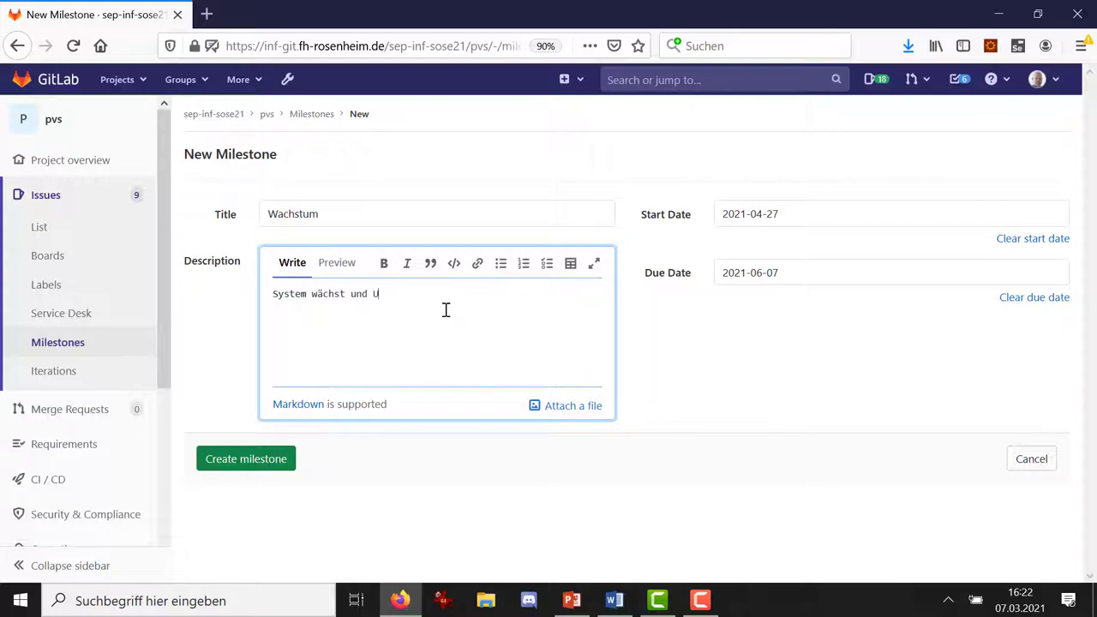
type("ser Storys werden implementiert.")
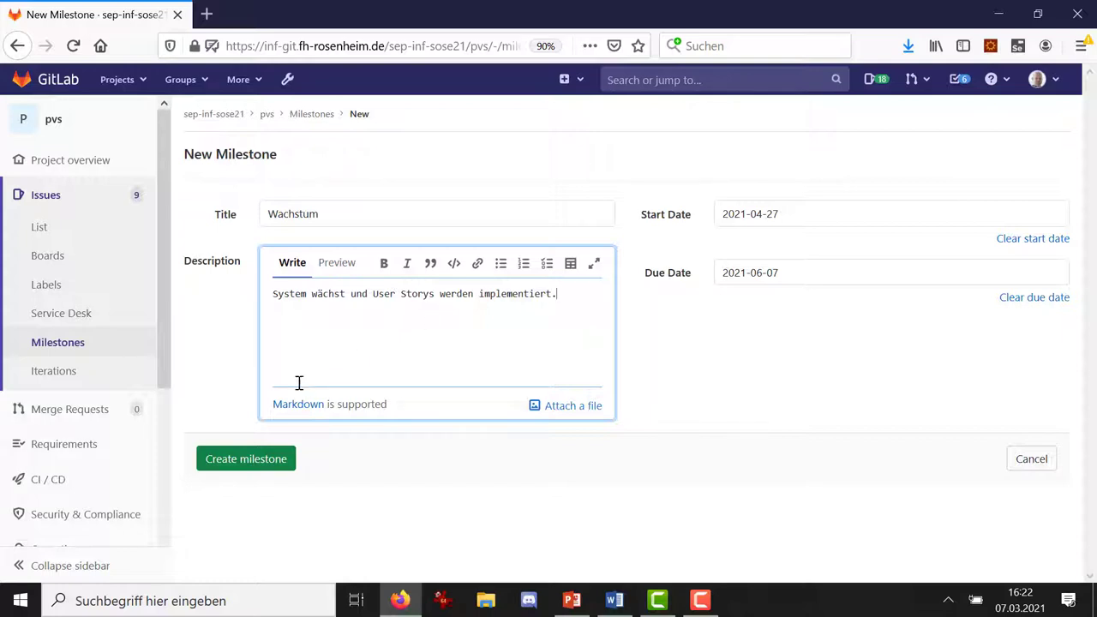
left_click(259, 467)
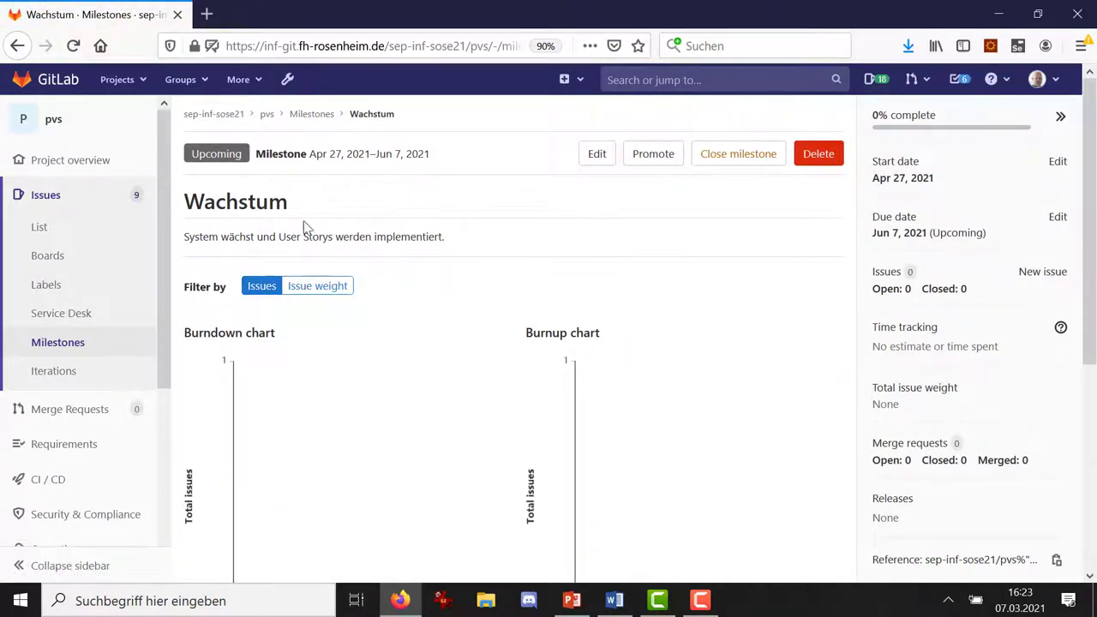
- Start a third milestone in the pvs project titled "Konsolidierung" with the start date 2021-06-08
left_click(302, 117)
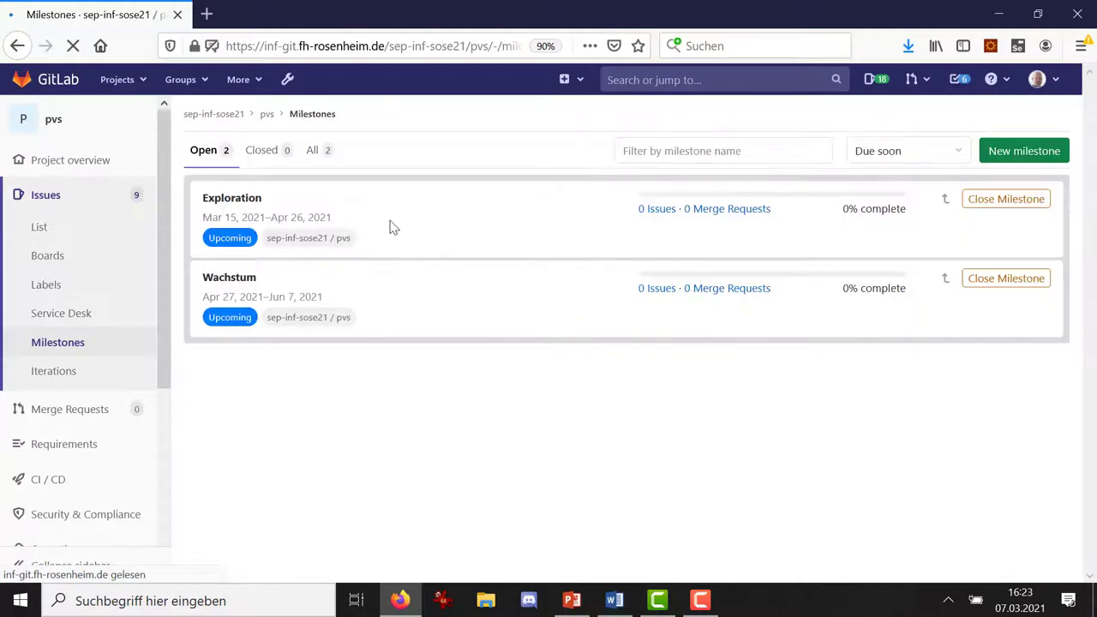
left_click(997, 159)
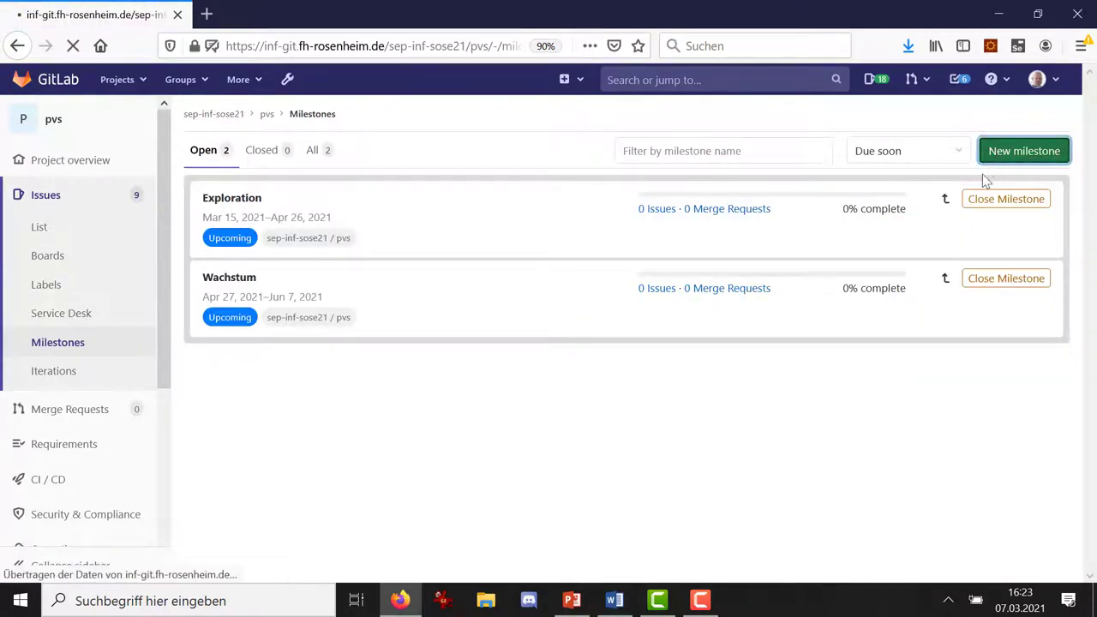
type("K")
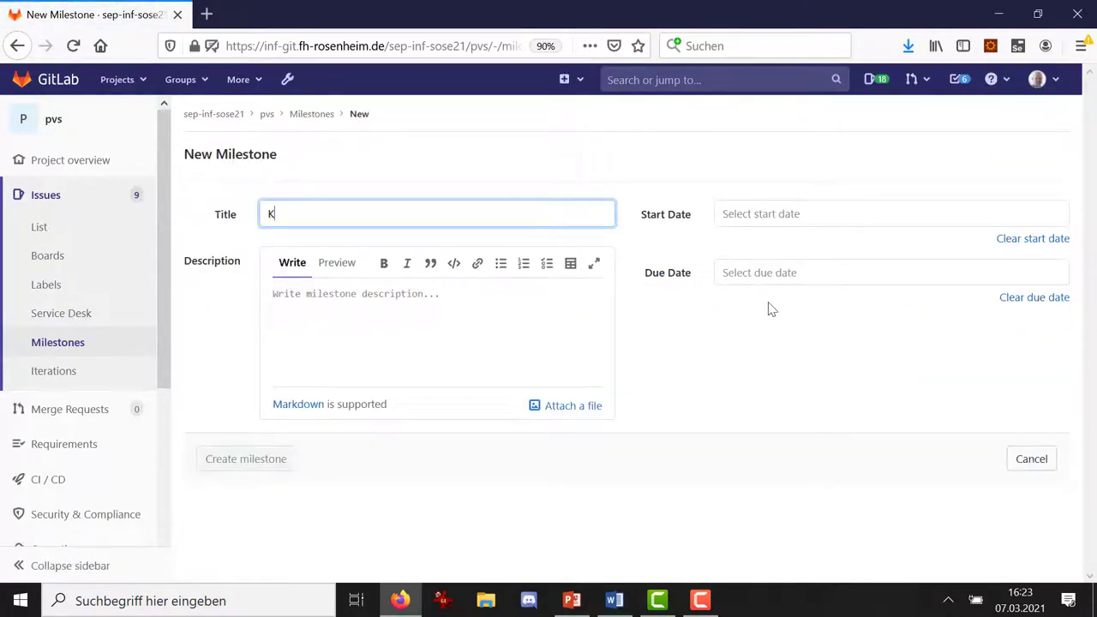
type("onsolidierung")
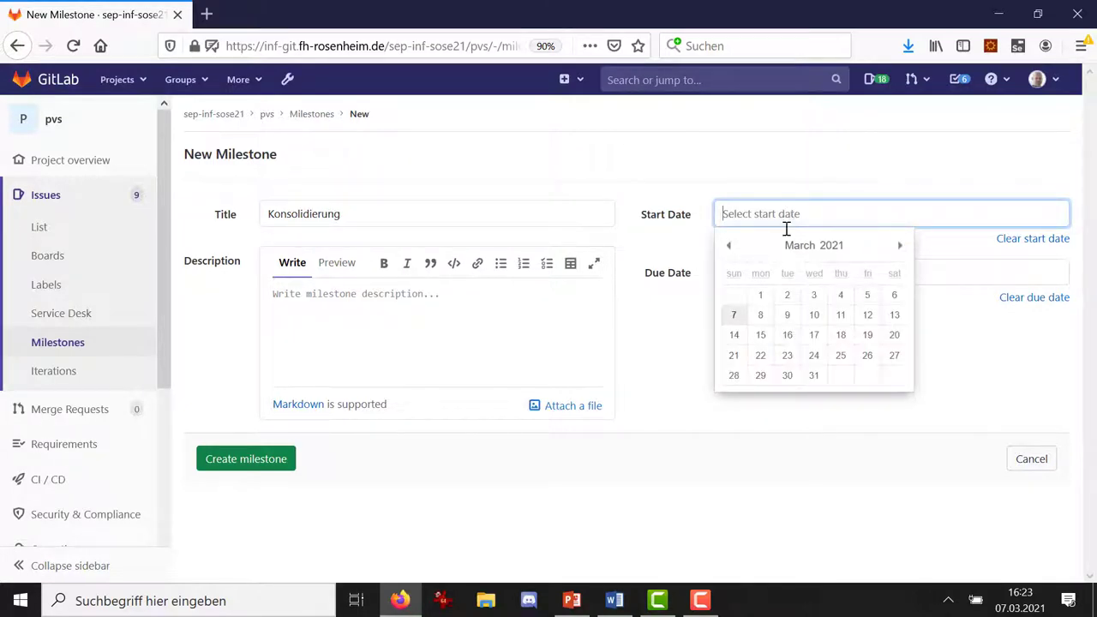
left_click(900, 247)
left_click(899, 247)
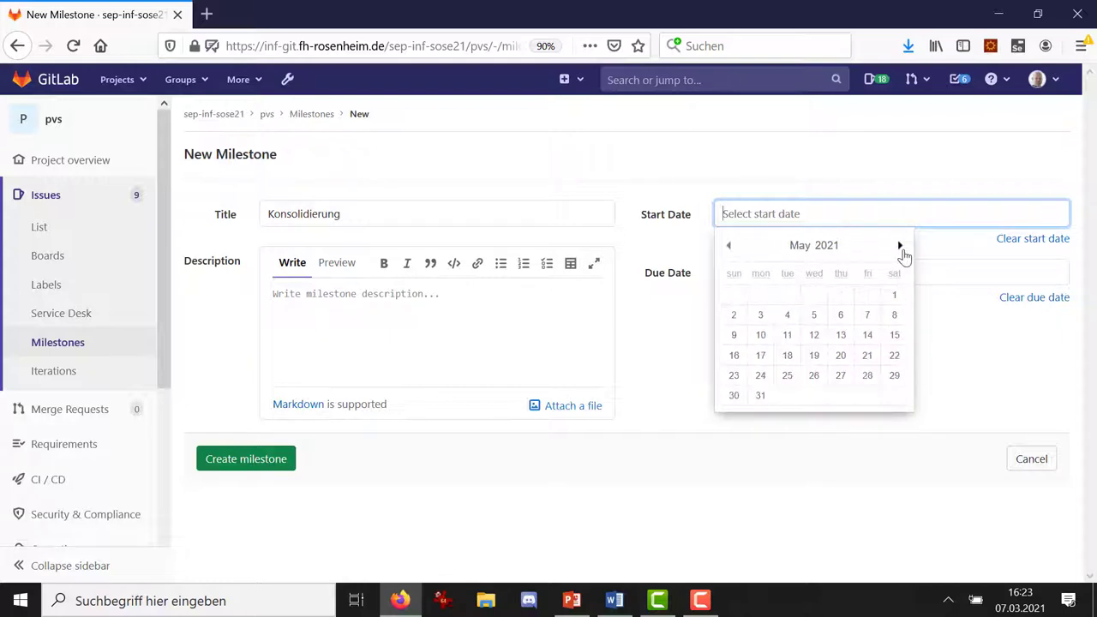
left_click(900, 247)
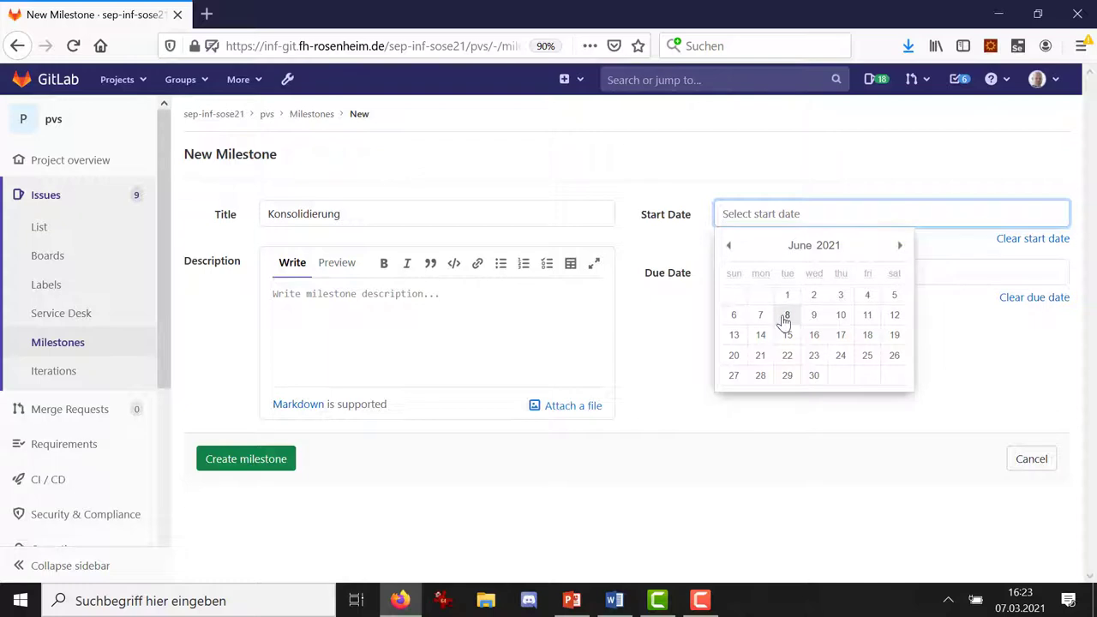
left_click(785, 317)
- Set the due date of the Konsolidierung milestone to 2021-07-10
left_click(743, 280)
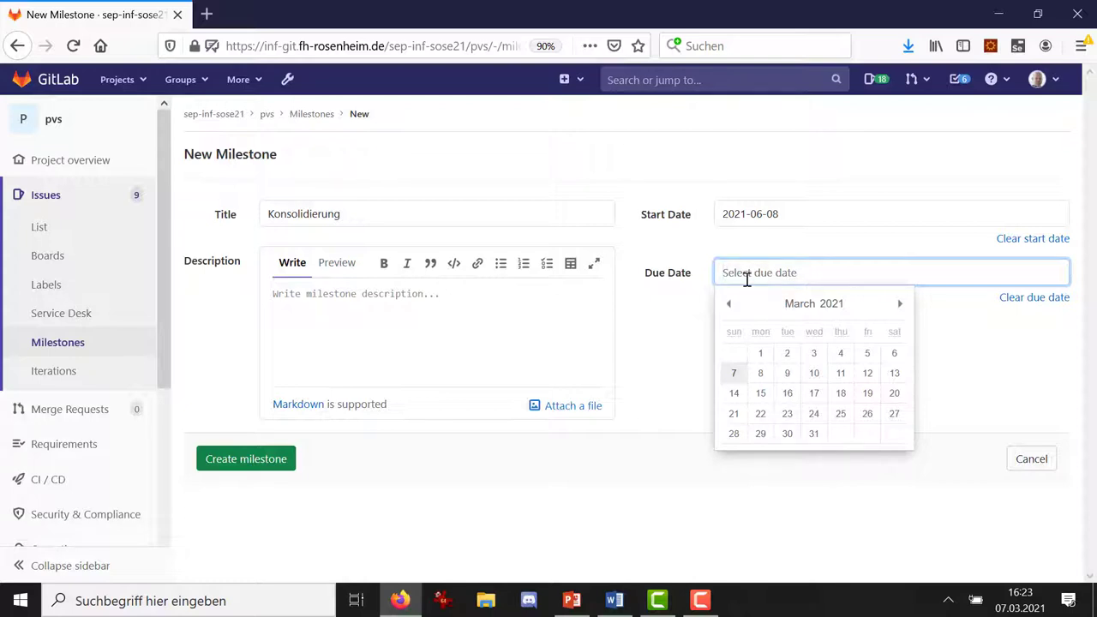
left_click(901, 305)
left_click(901, 305)
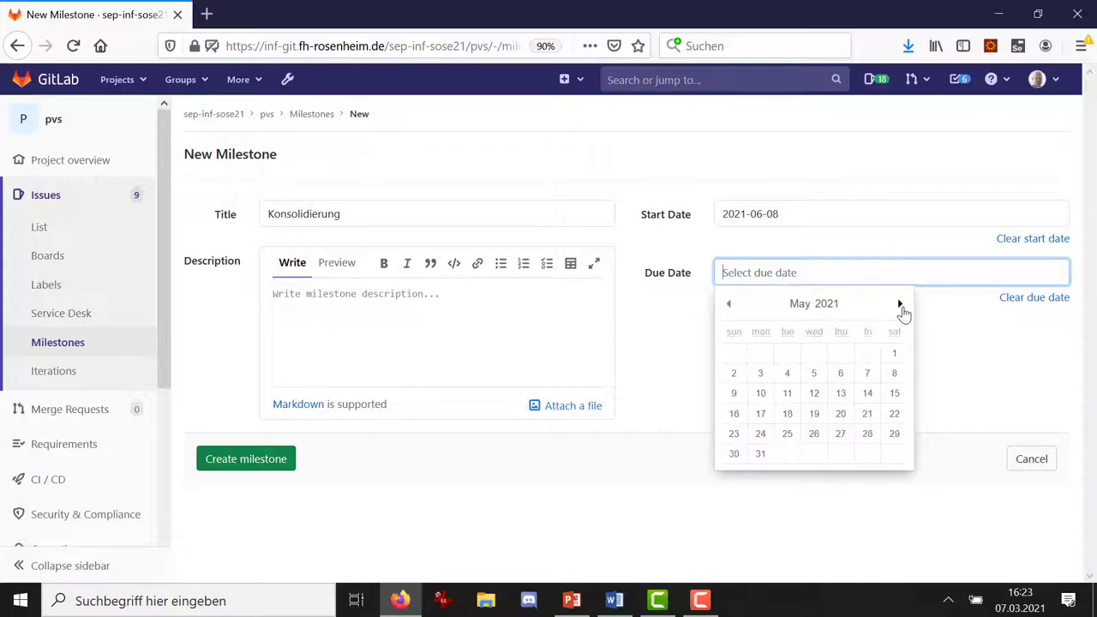
left_click(901, 306)
left_click(901, 305)
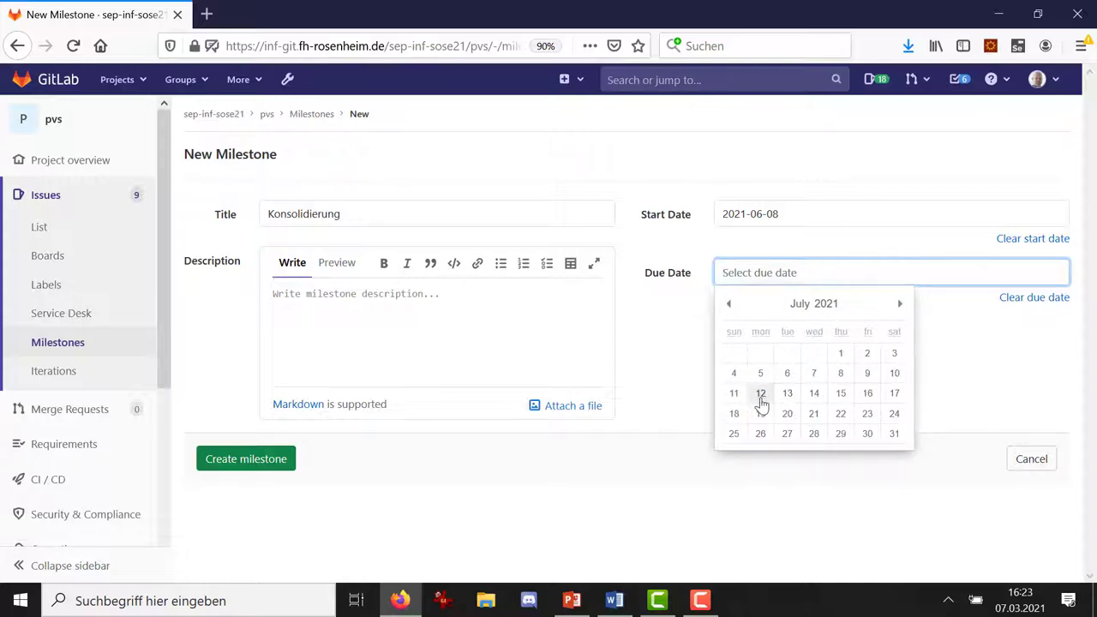
left_click(895, 373)
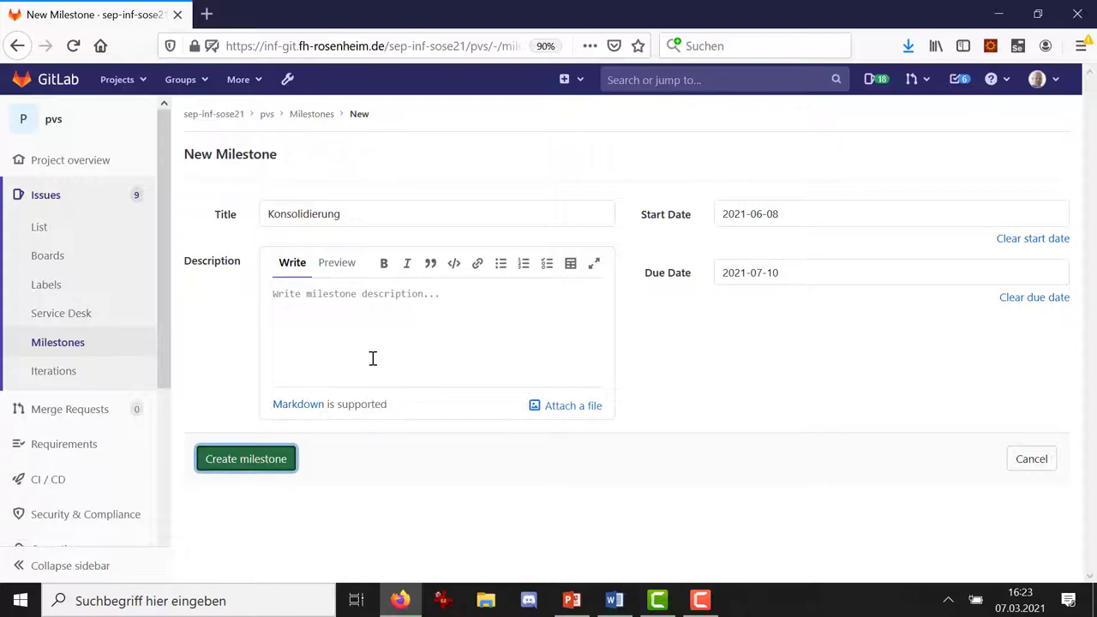
- Create the Konsolidierung milestone with the description "Qualitätssicherung, Präsentation, Polieren." and return to the project's milestone overview
left_click(381, 329)
type("Qu")
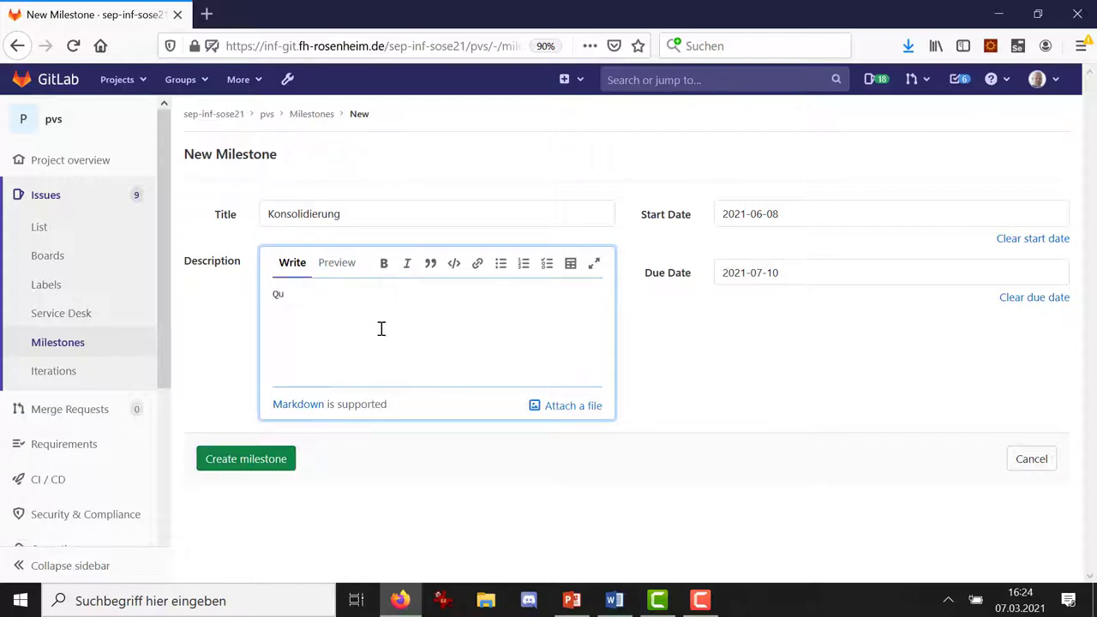
type("alitätssicherung, Präsentation, Polieren.")
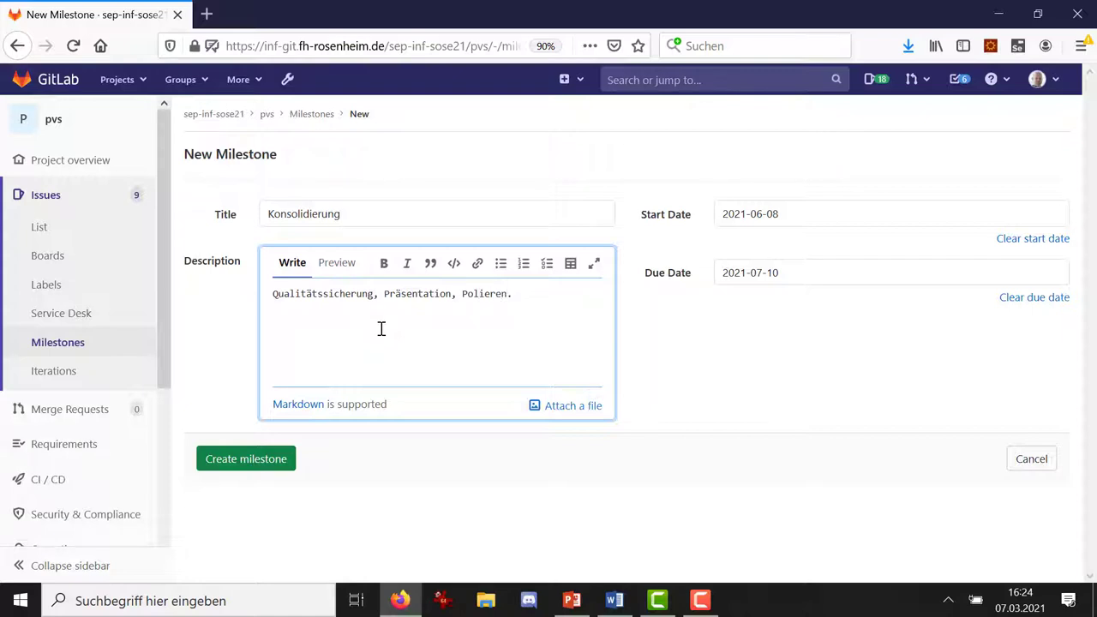
left_click(288, 458)
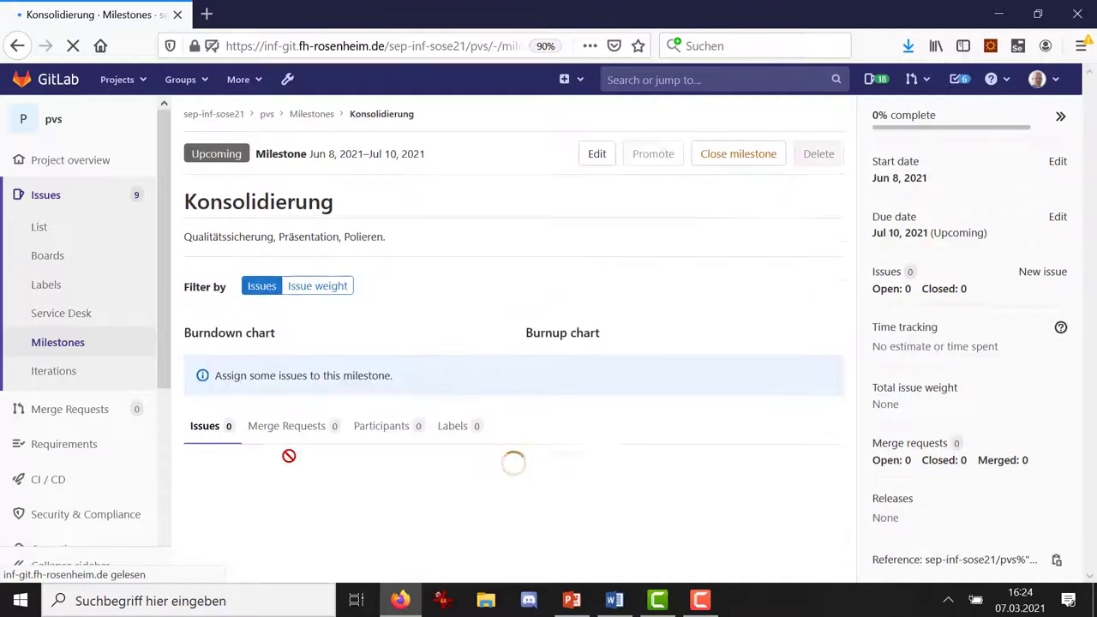
left_click(317, 118)
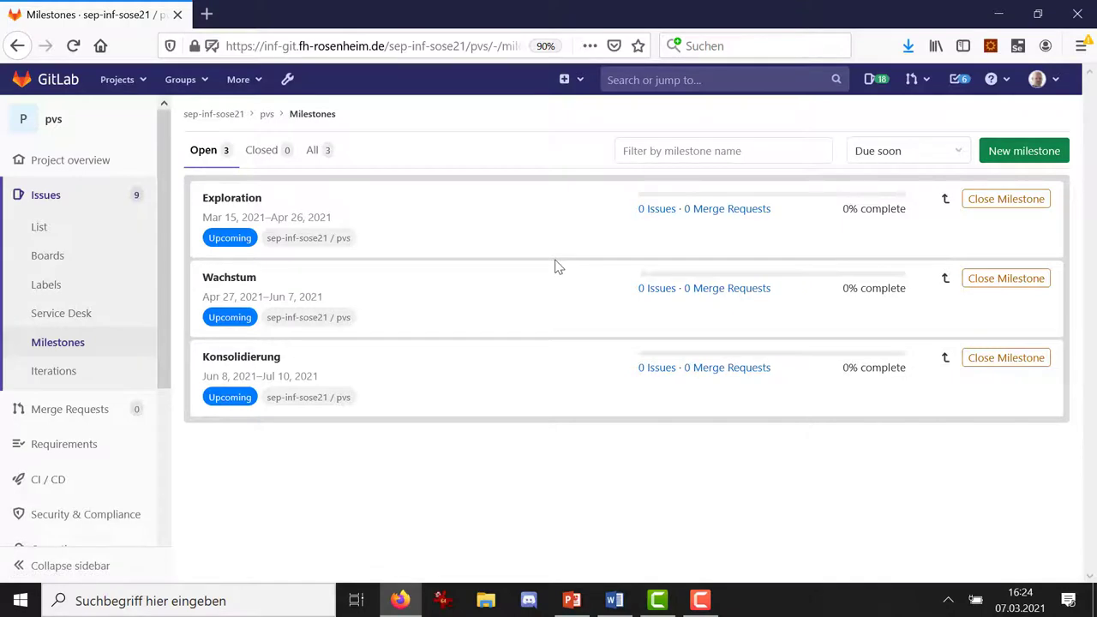
- Open the issue "Meilensteine anlegen" from the project's issue list and assign it to the Exploration milestone
left_click(50, 231)
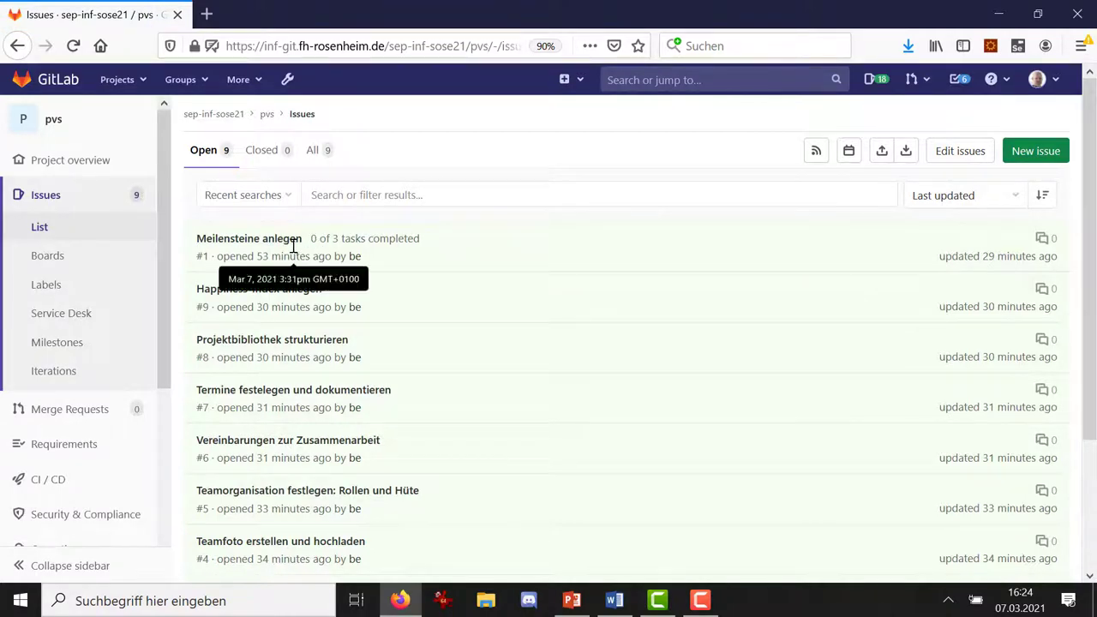
left_click(278, 240)
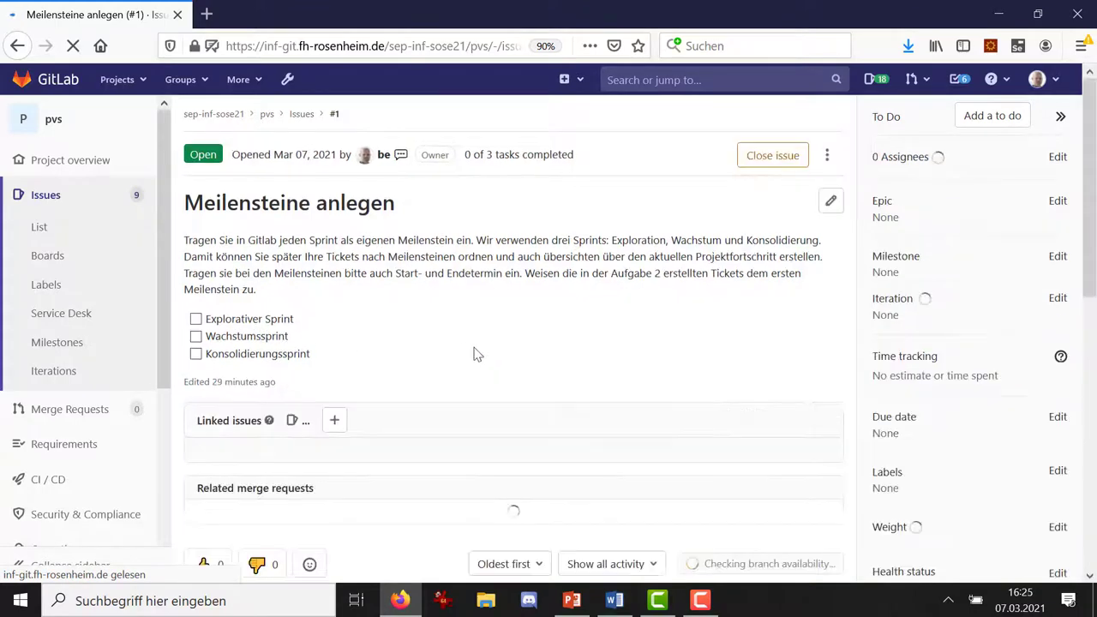
scroll(460, 352, "down", 3)
scroll(460, 352, "up", 3)
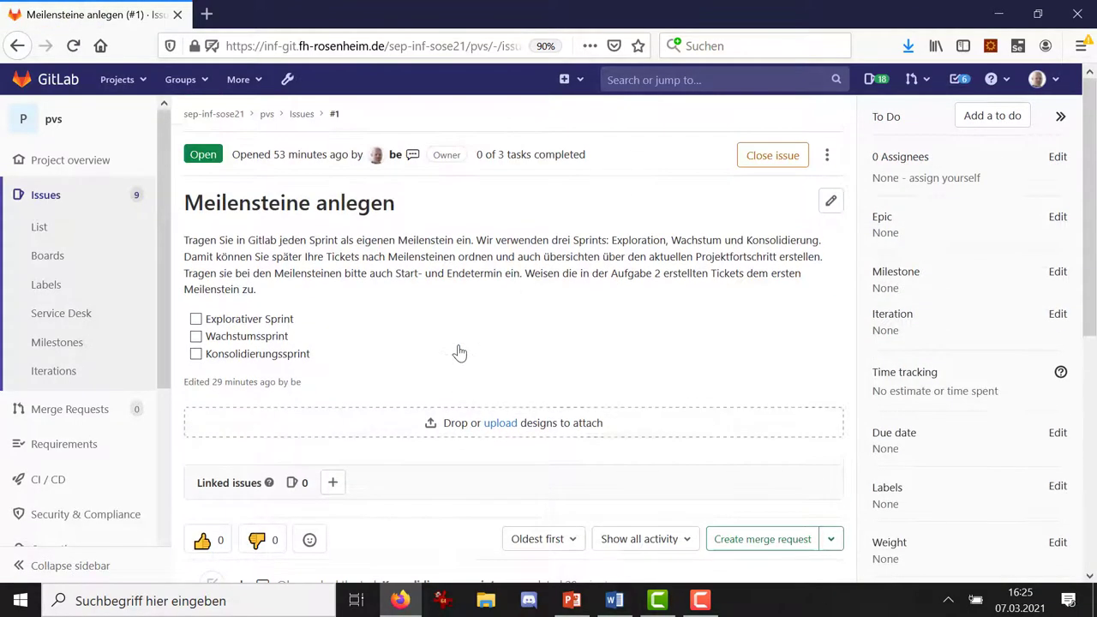
left_click(1058, 273)
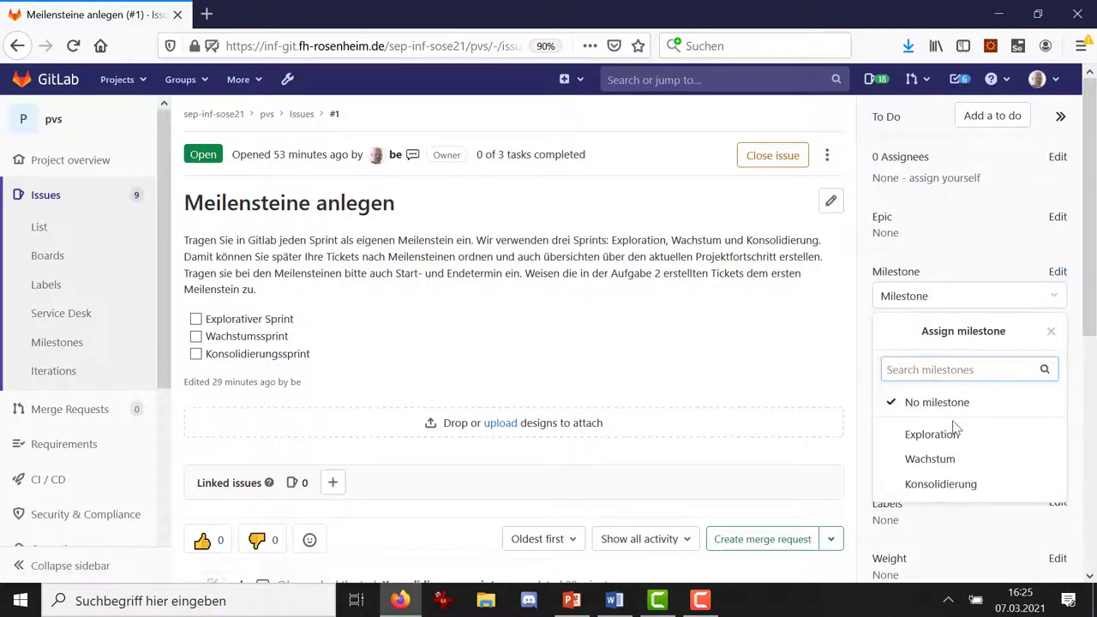
left_click(959, 432)
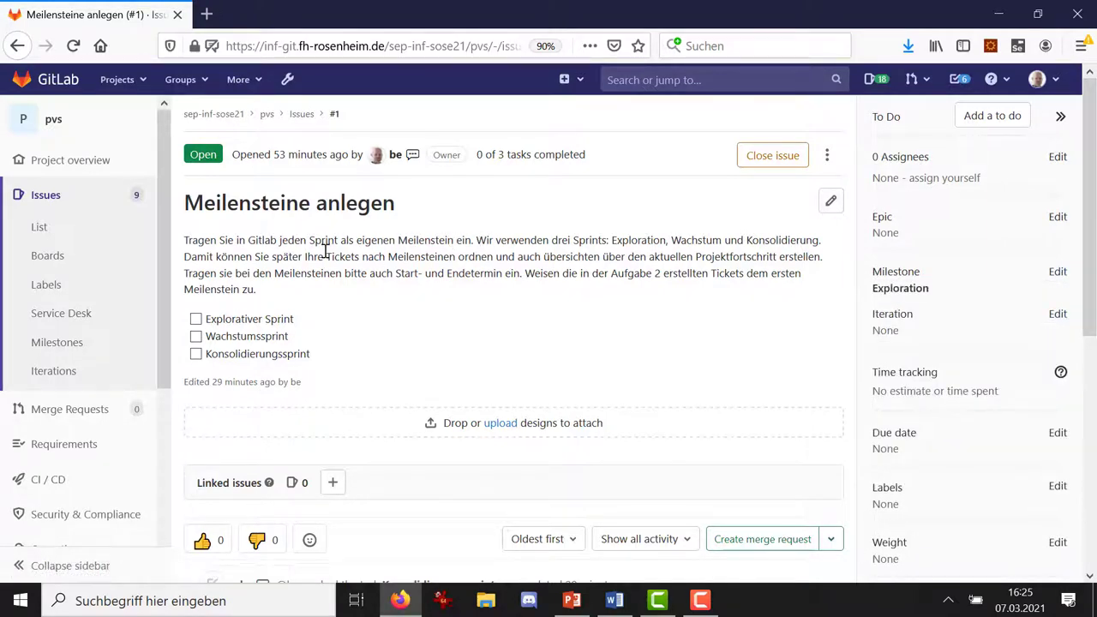
- Open the issue "Happiness-Index anlegen" from the issue list and assign it to the Exploration milestone
left_click(51, 228)
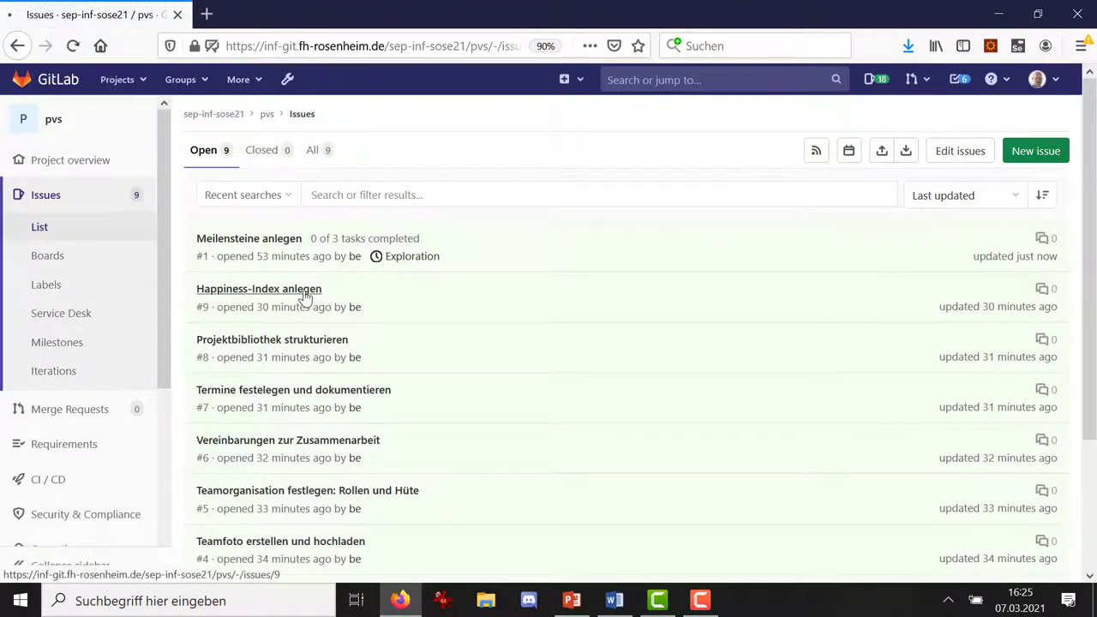
left_click(504, 310)
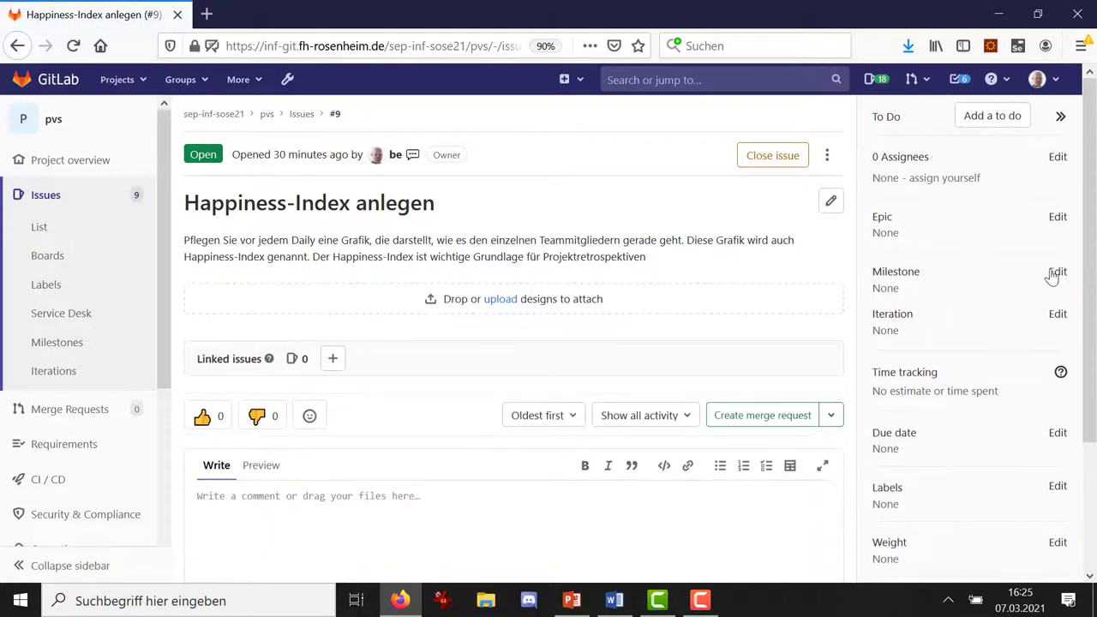
left_click(1055, 276)
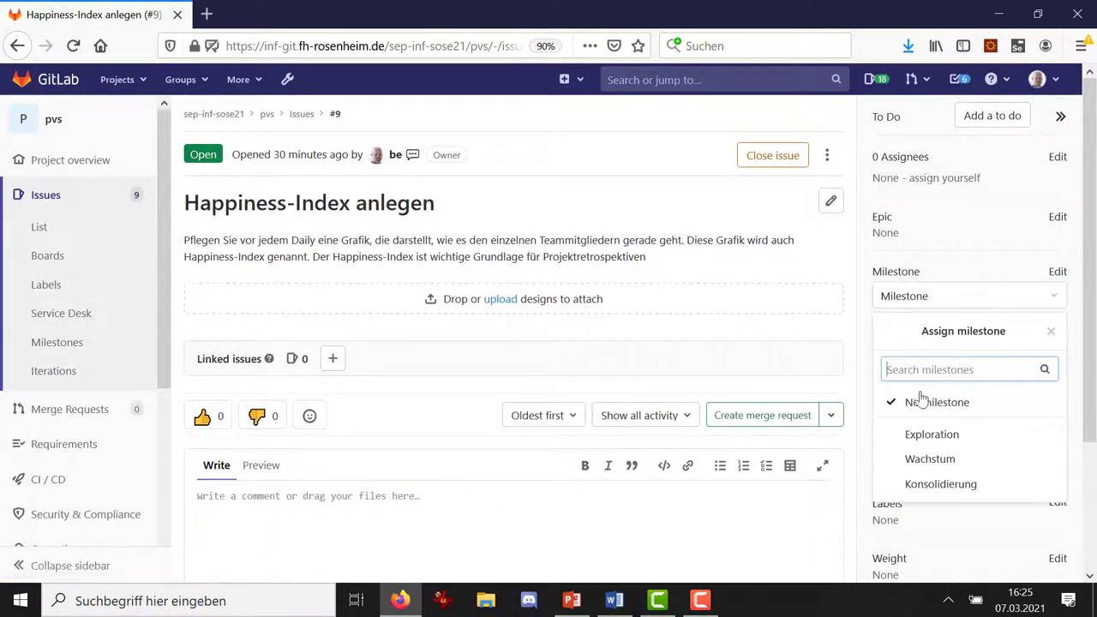
left_click(929, 435)
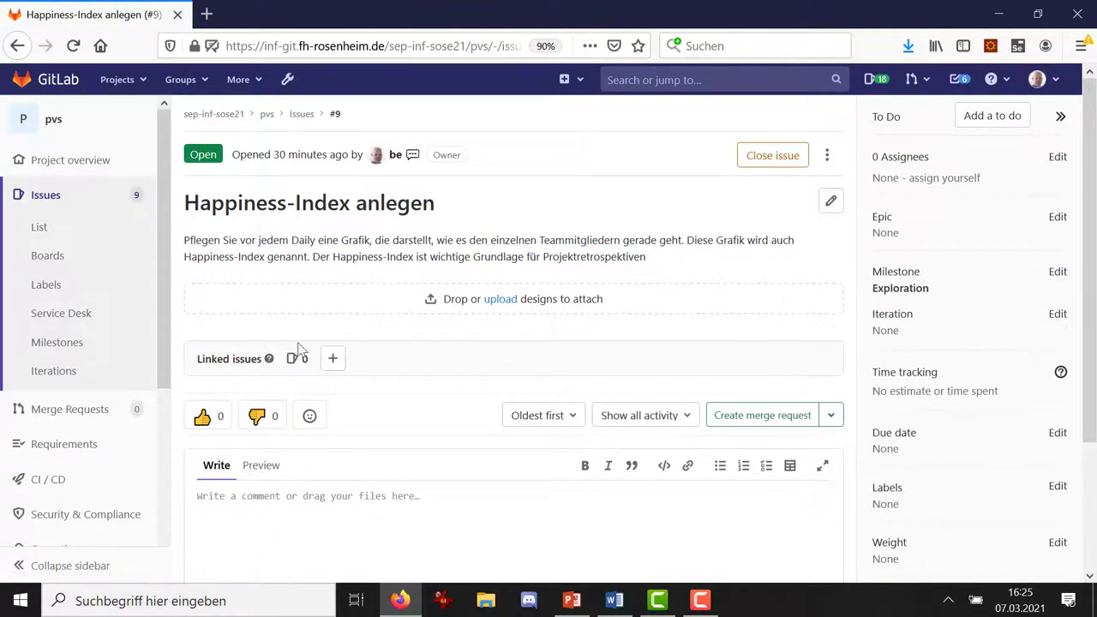
- Return to the issue list and check the milestone assignment of all open issues
left_click(54, 229)
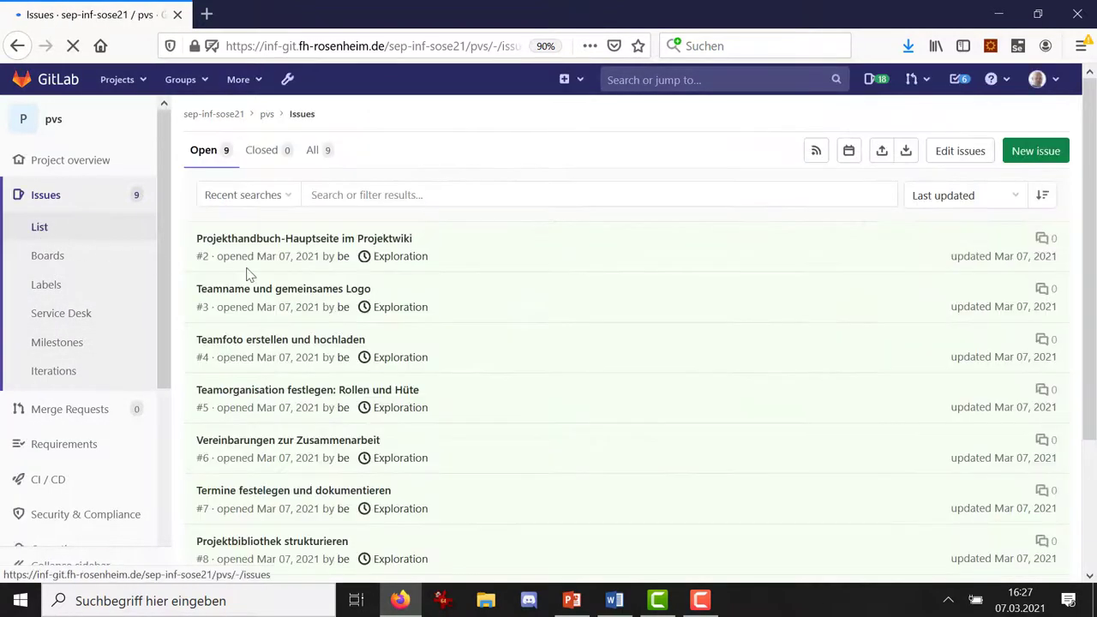
scroll(541, 280, "down", 3)
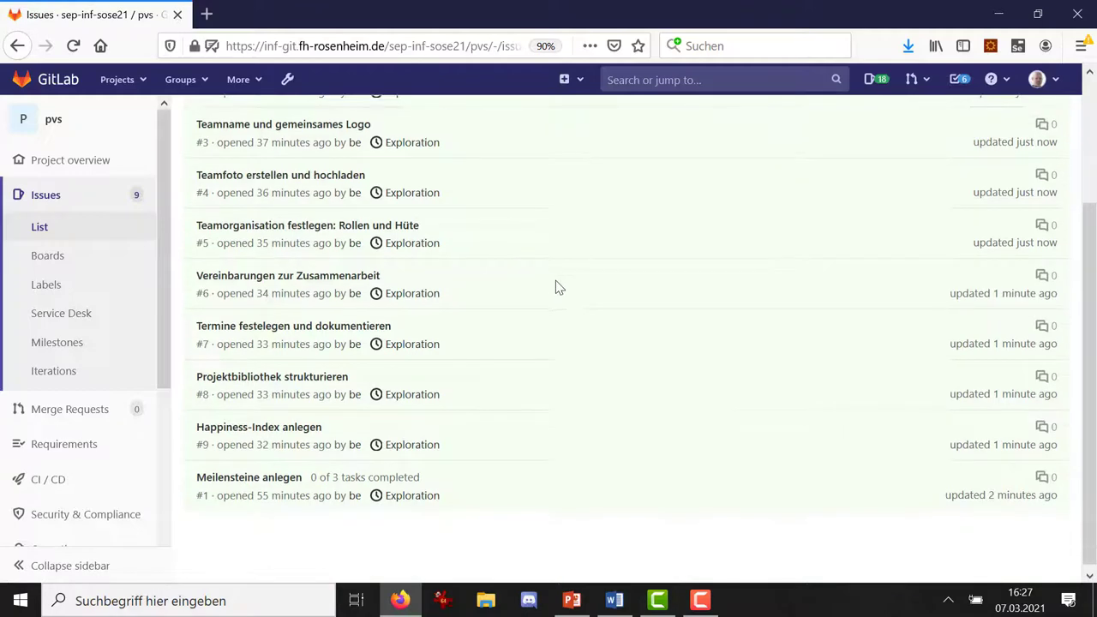
scroll(564, 230, "up", 3)
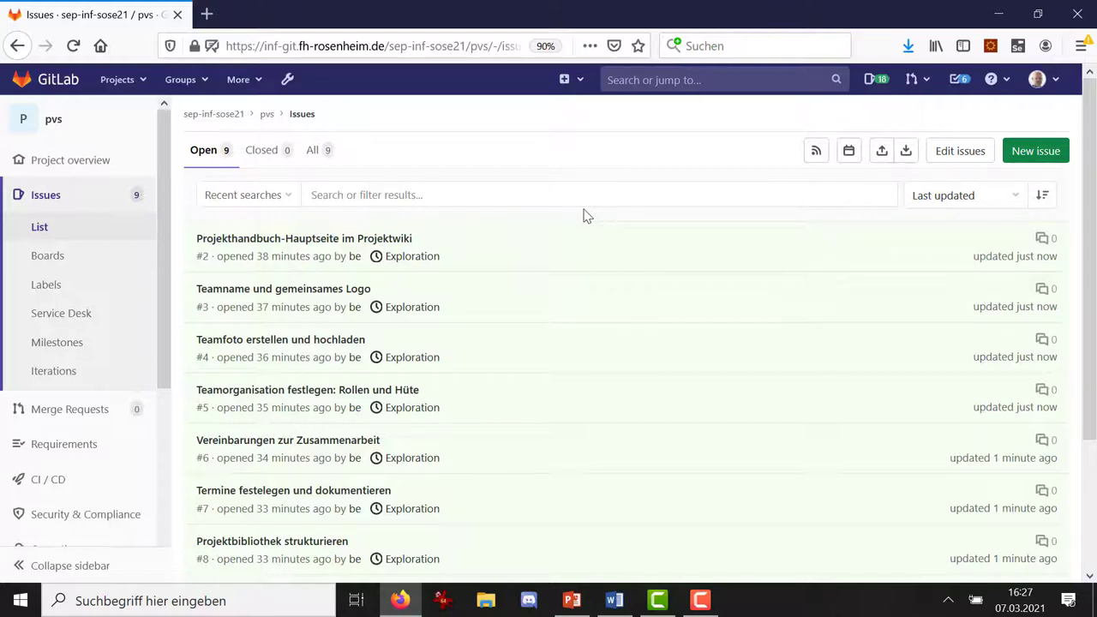
- Open the Exploration milestone and examine its burndown and burnup charts, first by issues and then by issue weight
left_click(58, 348)
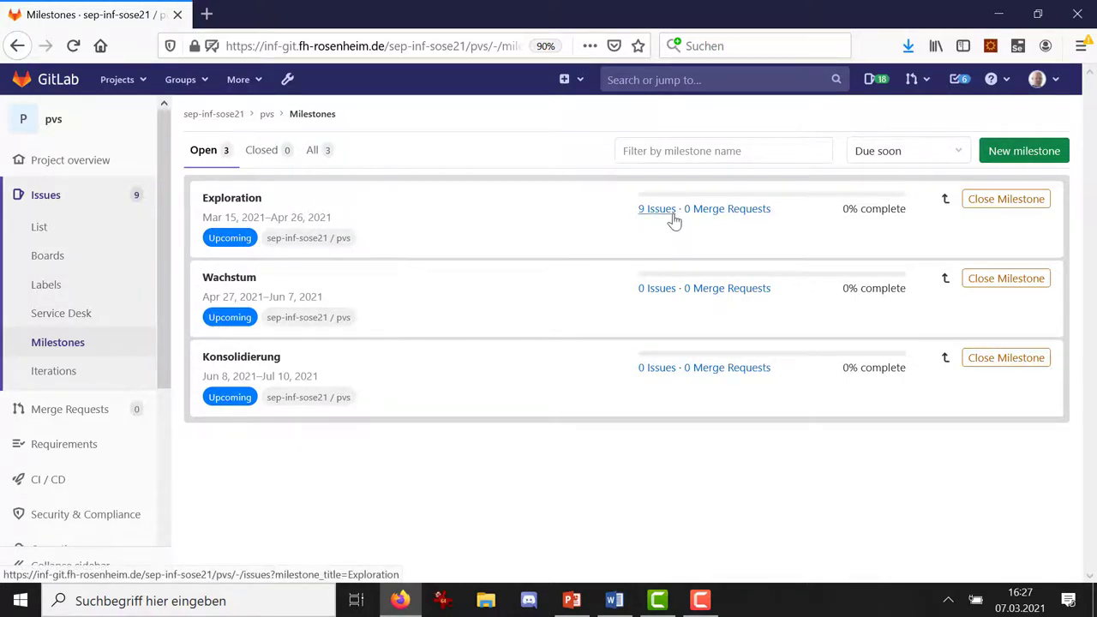
left_click(233, 201)
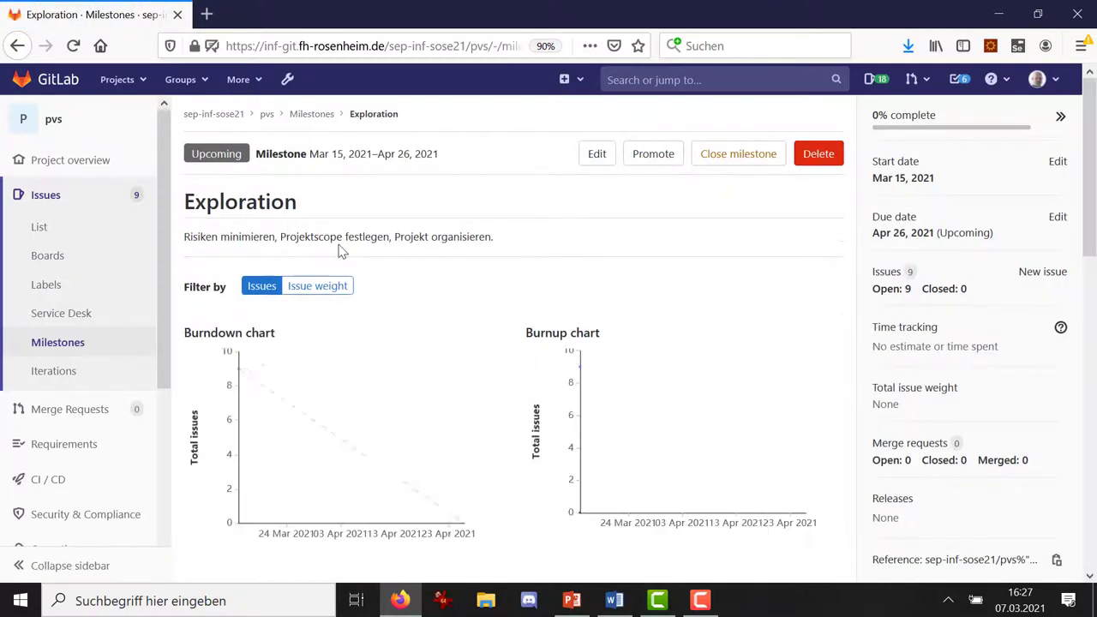
scroll(341, 248, "down", 3)
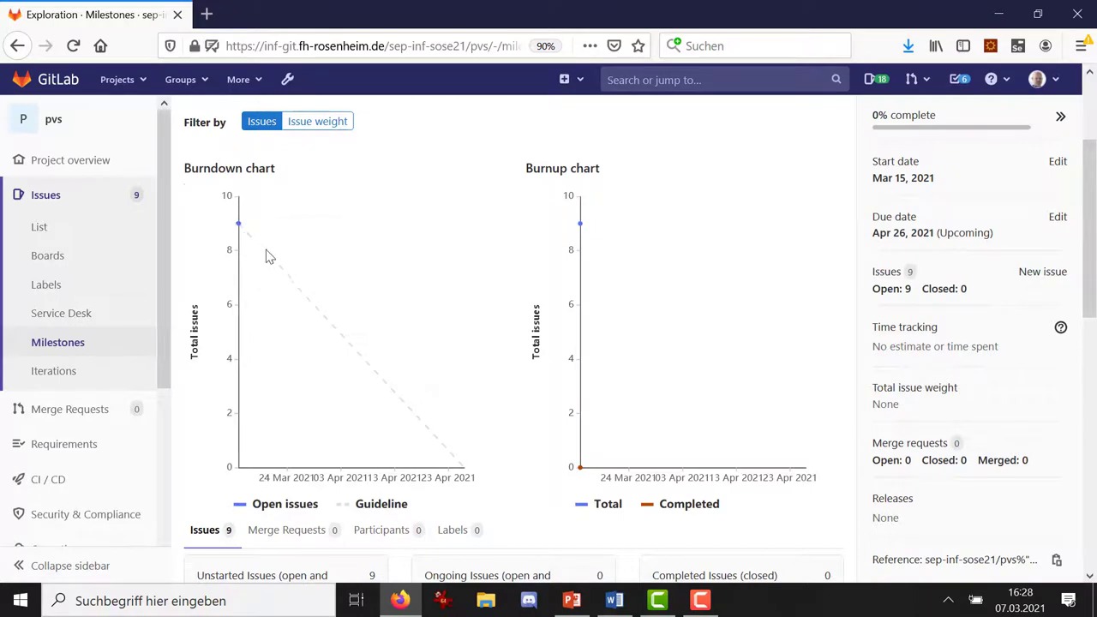
left_click(305, 123)
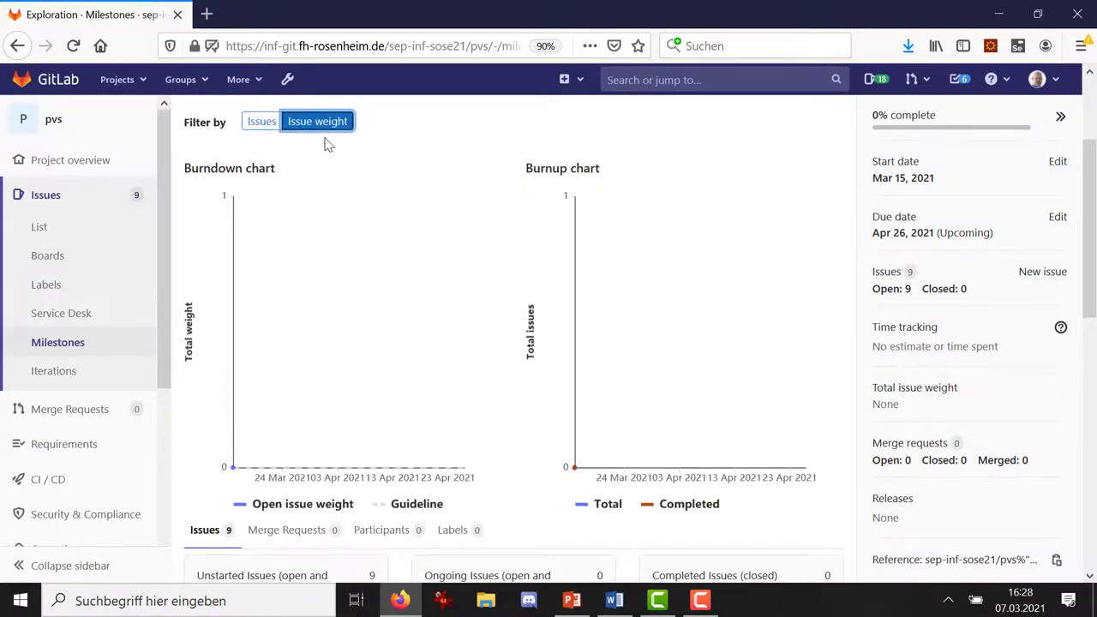